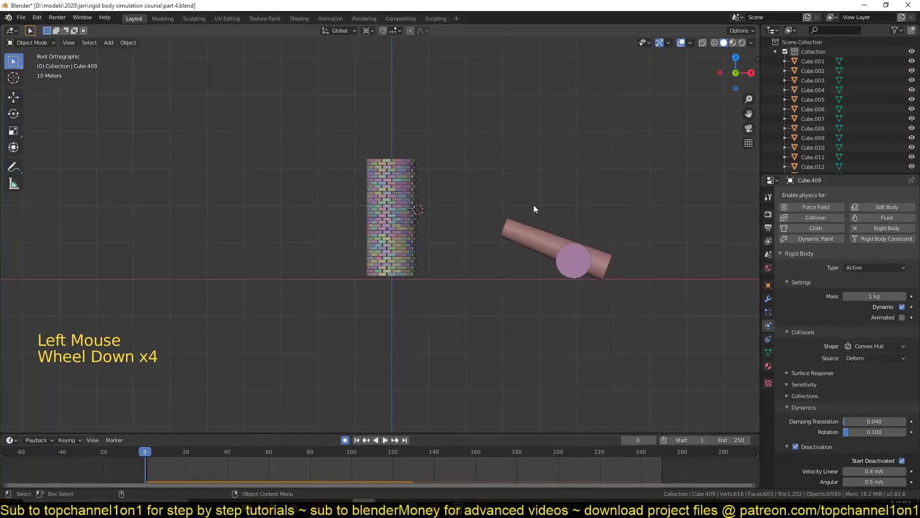
- Play the brick tower destruction simulation from the front and from an angled perspective to examine how the tower collapses
scroll(515, 229, up, 2)
key(space)
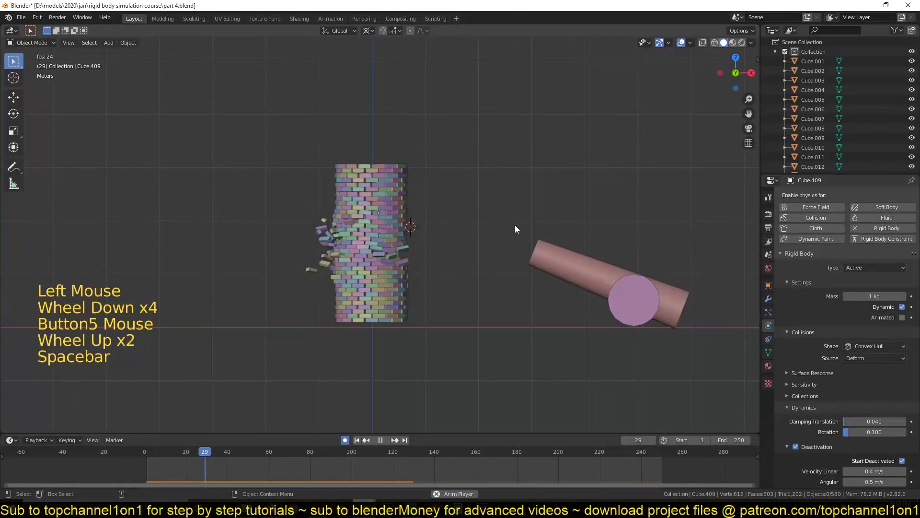
key(Escape)
middle_drag(515, 229, 495, 260)
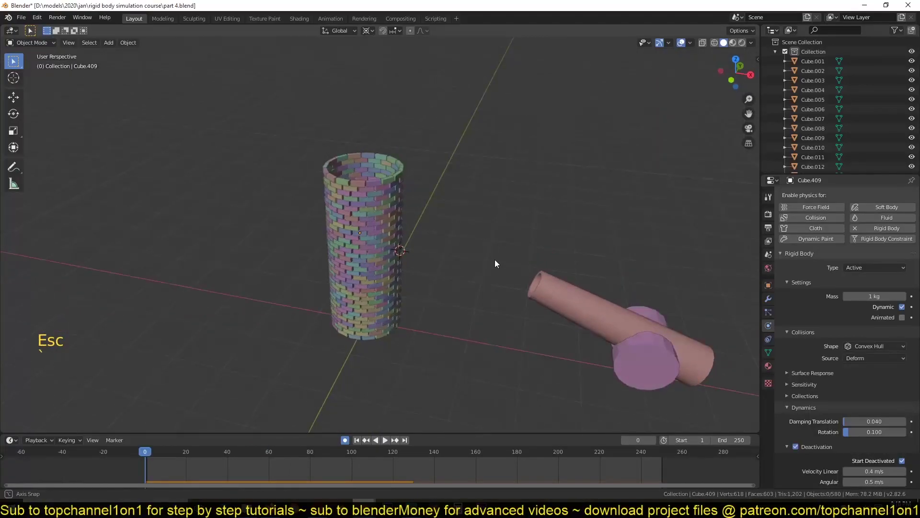
key(space)
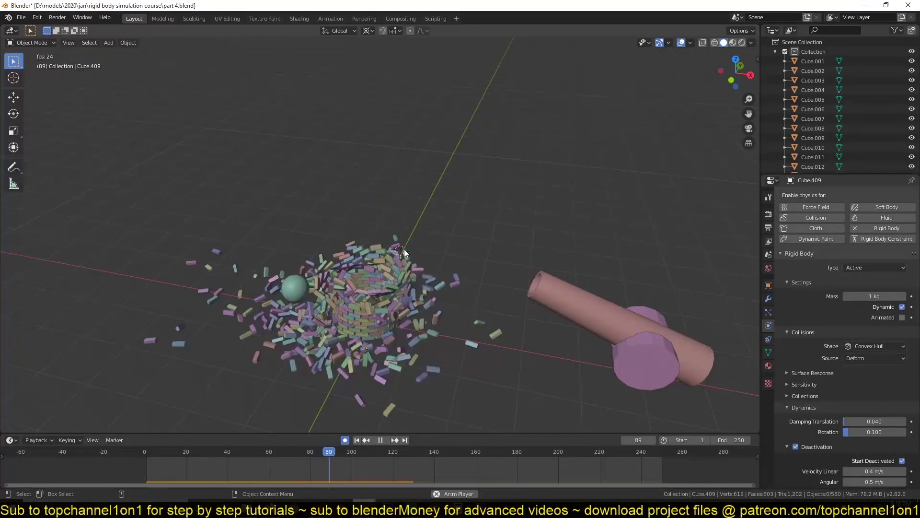
scroll(404, 249, up, 2)
key(Escape)
key(space)
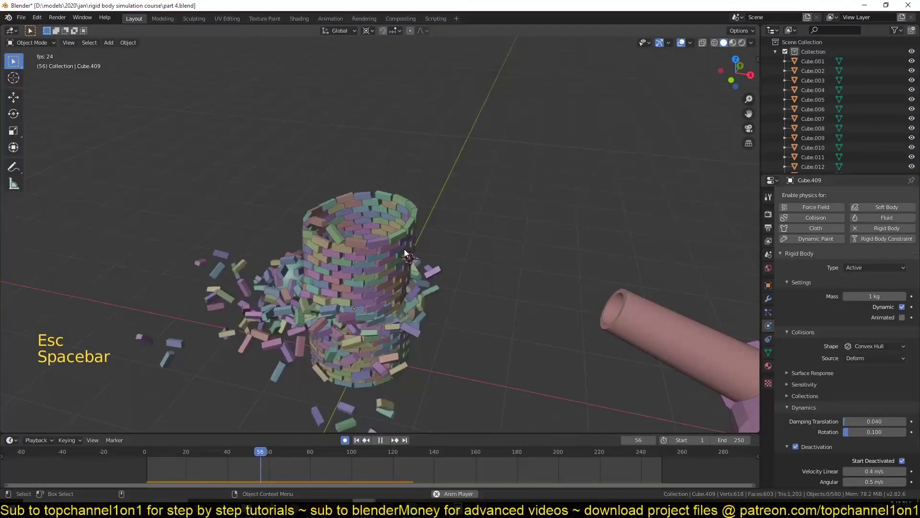
key(Escape)
- Replay the tower collapse in a closer front view to study how the bricks react to the ball
key(KP_1)
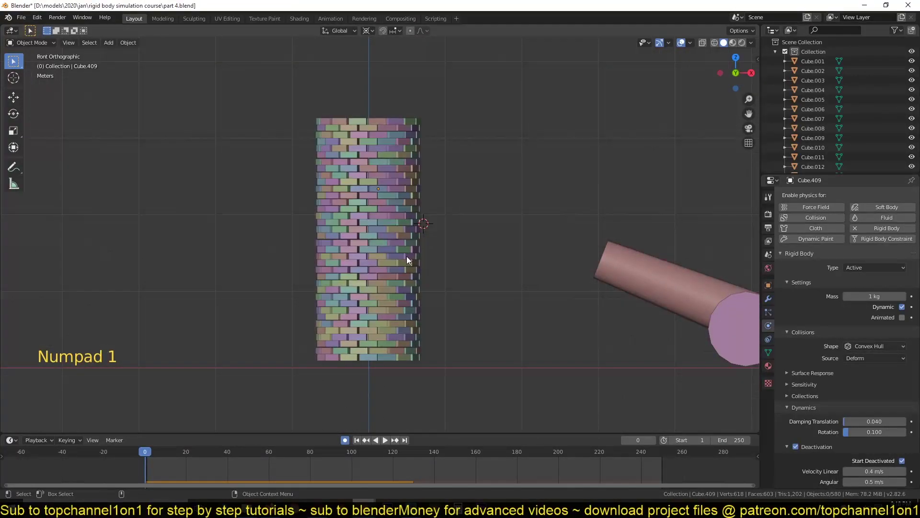
scroll(434, 246, up, 1)
middle_drag(433, 243, 464, 219)
key(space)
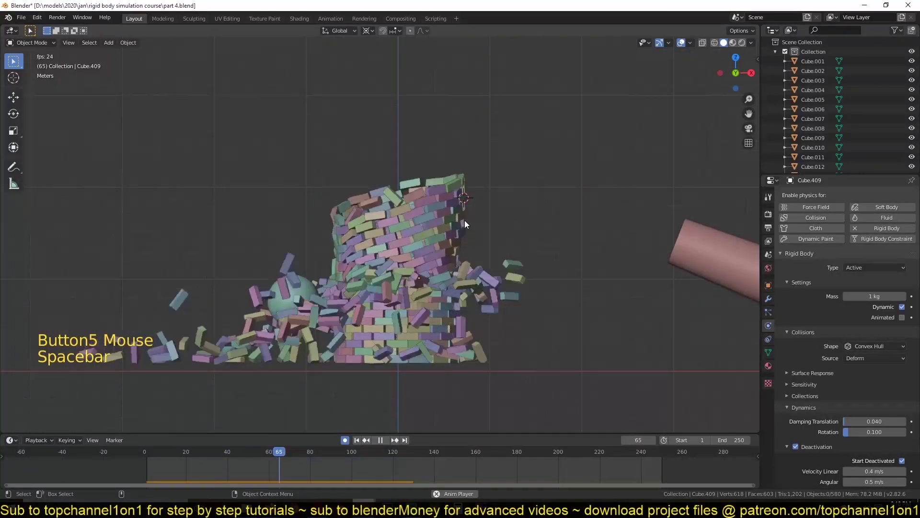
key(Escape)
key(space)
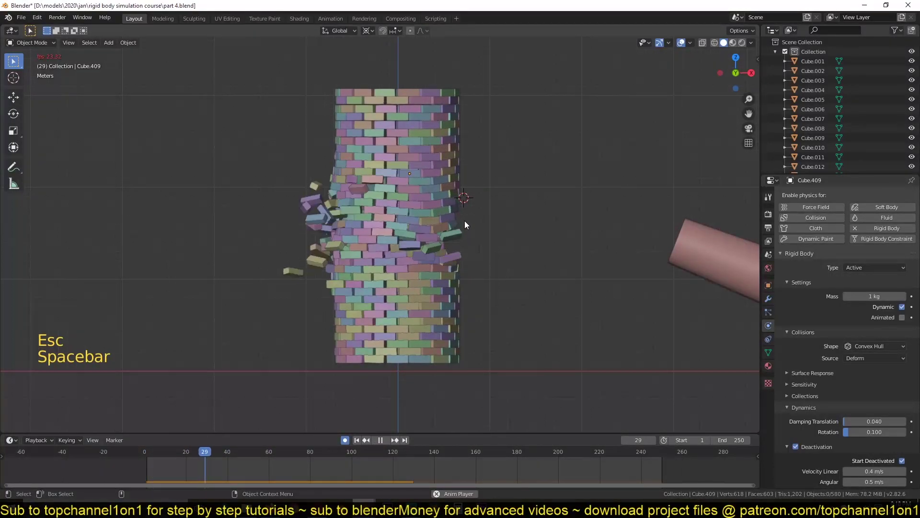
key(Escape)
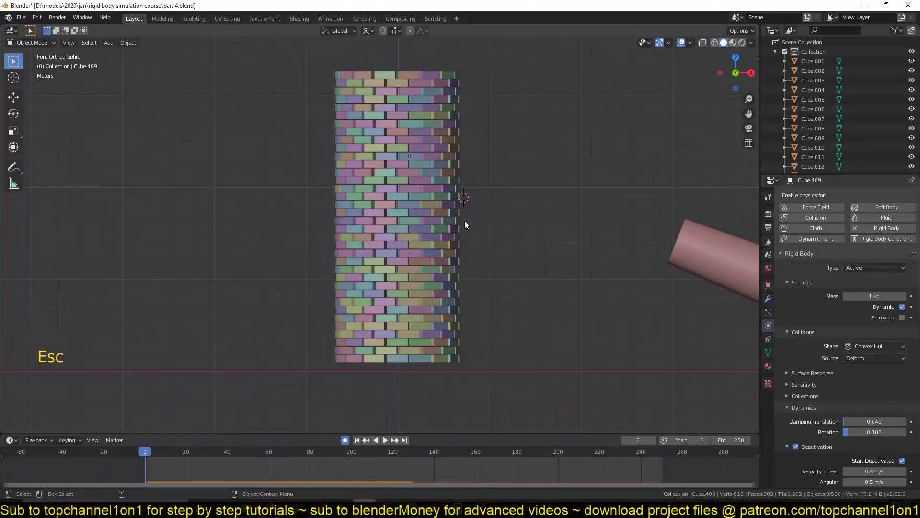
- Show the tower in wireframe and circle-select the upper bricks on the side facing the cannon
key(z)
scroll(416, 234, down, 1)
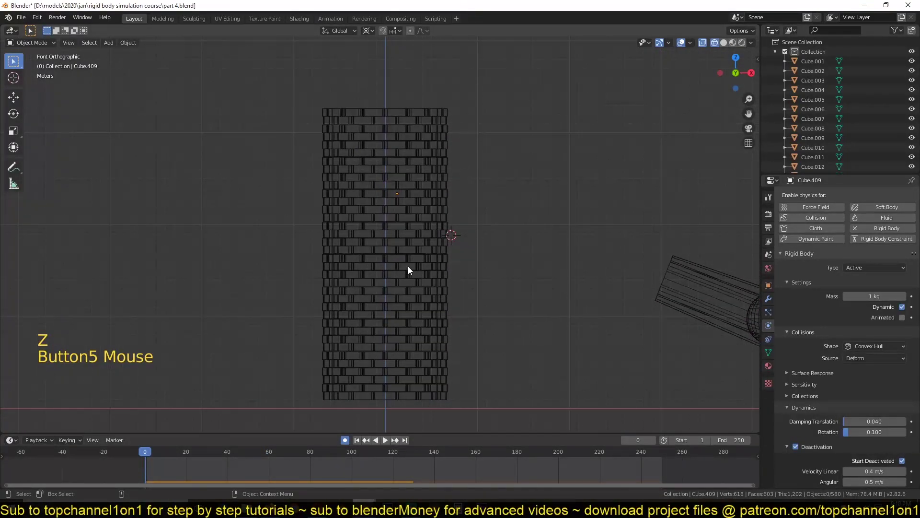
key(b)
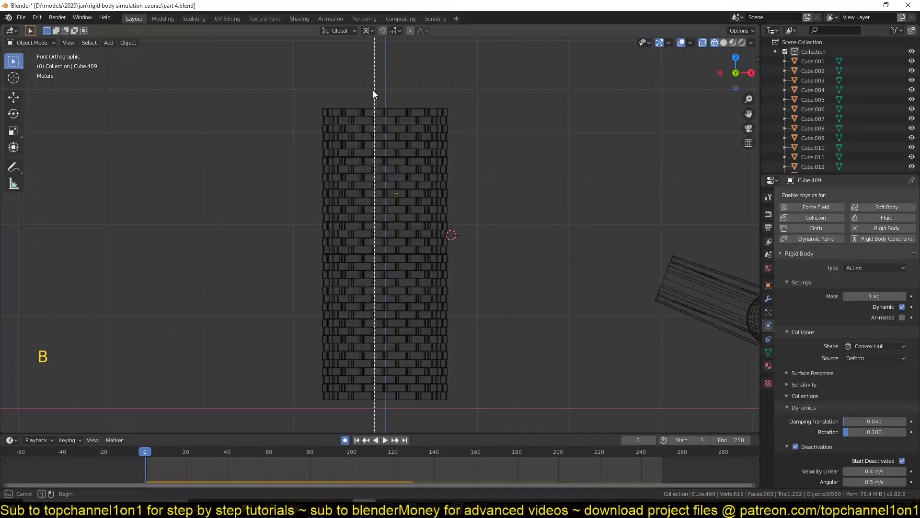
key(c)
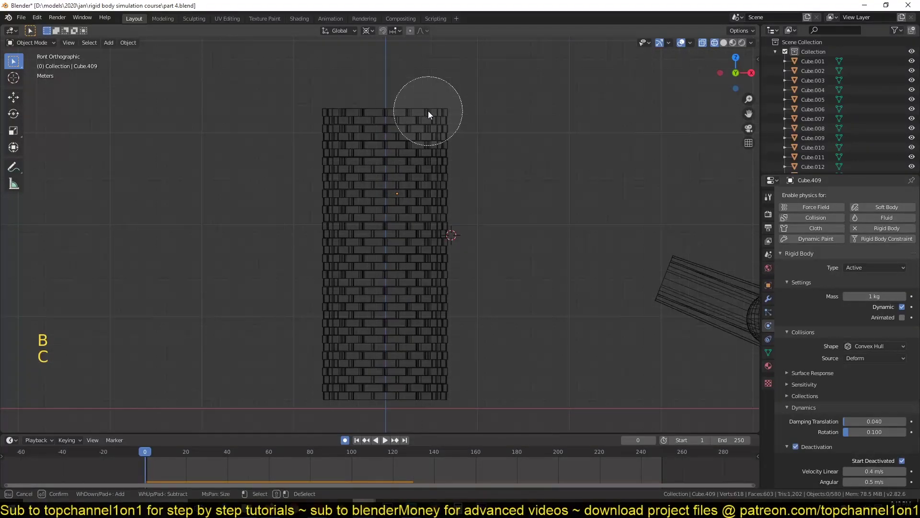
mouse_move(430, 113)
mouse_down()
mouse_move(455, 172)
mouse_move(474, 201)
mouse_up()
right_click(474, 201)
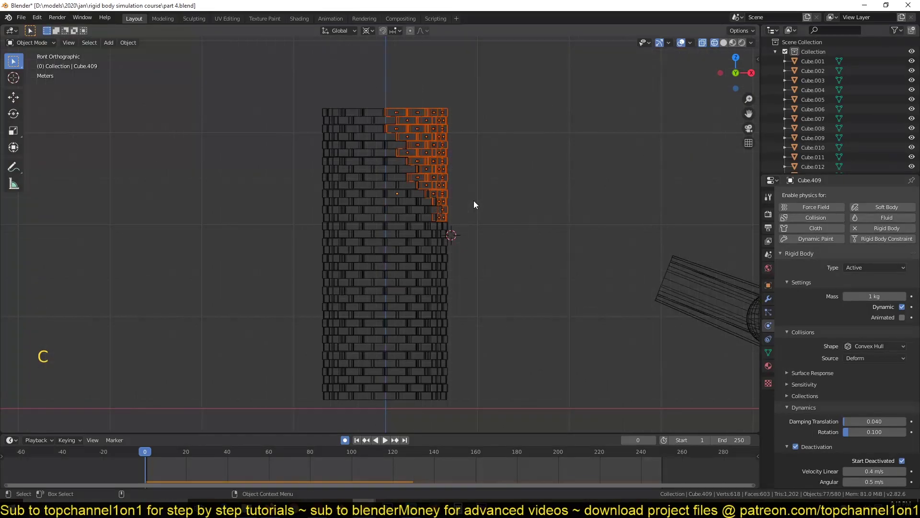
- Set the pivot point to the 3D cursor, place the cursor at the selection's lowest brick, and try rotating the bricks around it
key(period)
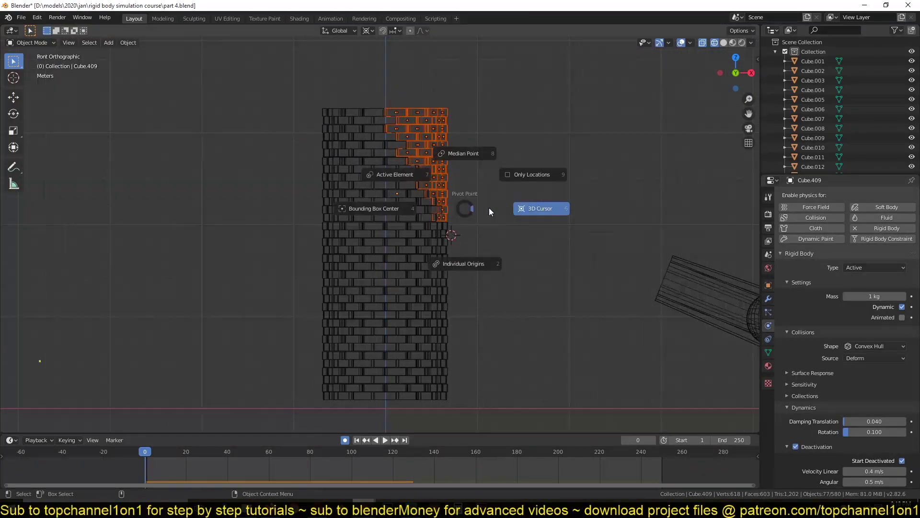
click(528, 201)
shift+right_click(446, 218)
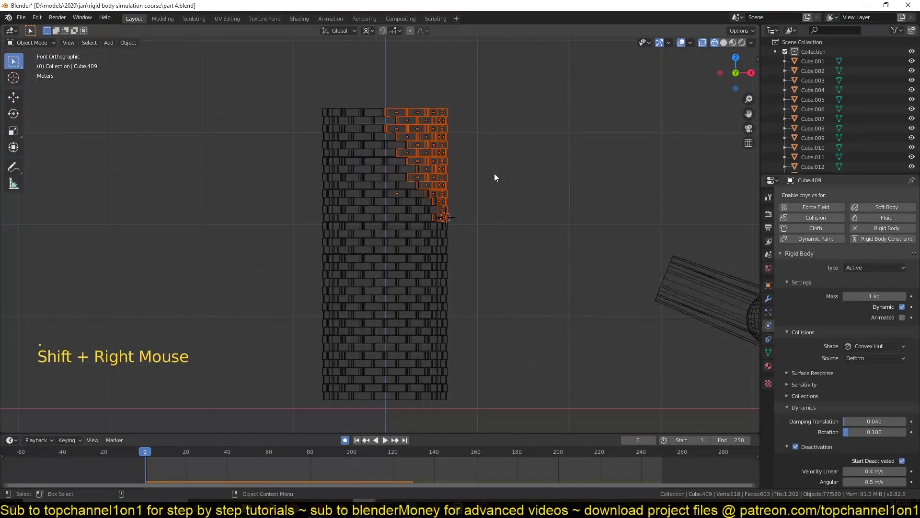
key(r)
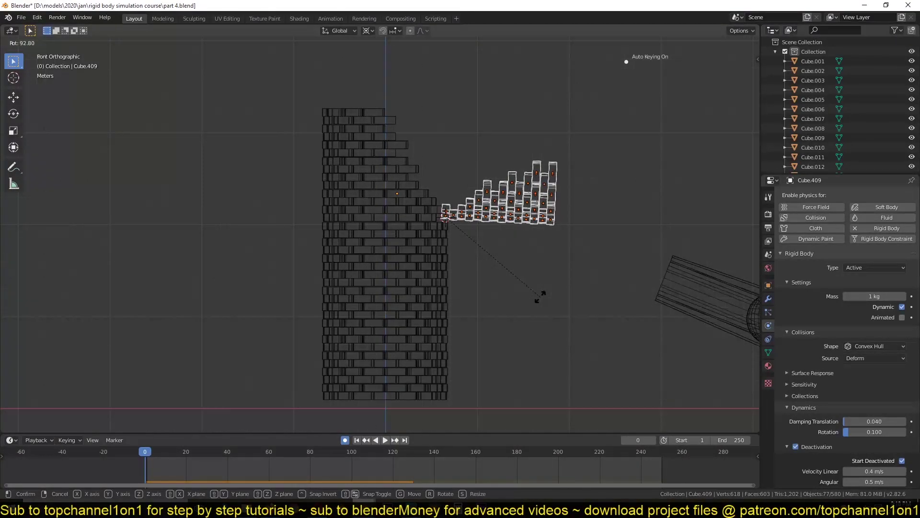
key(Escape)
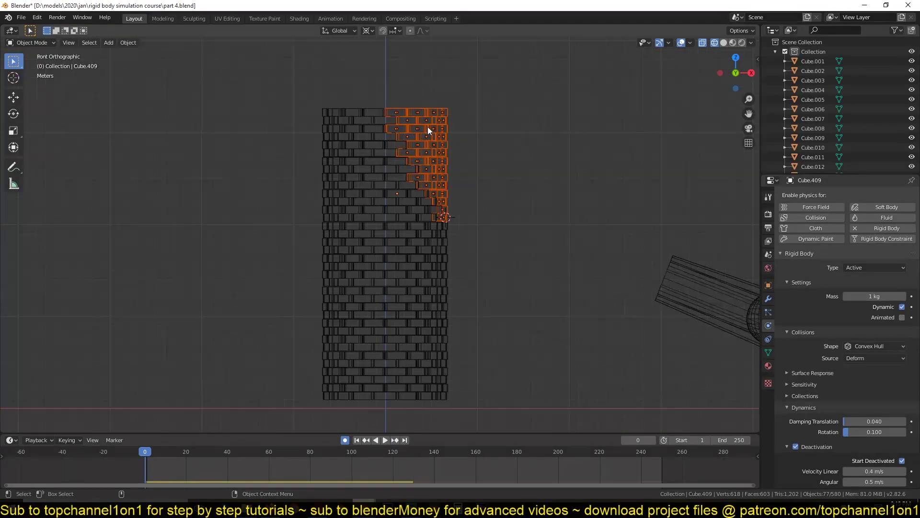
- Extend the circle selection of the upper bricks, try rotating them about the 3D cursor again, and clear the selection
key(c)
right_click(502, 227)
key(r)
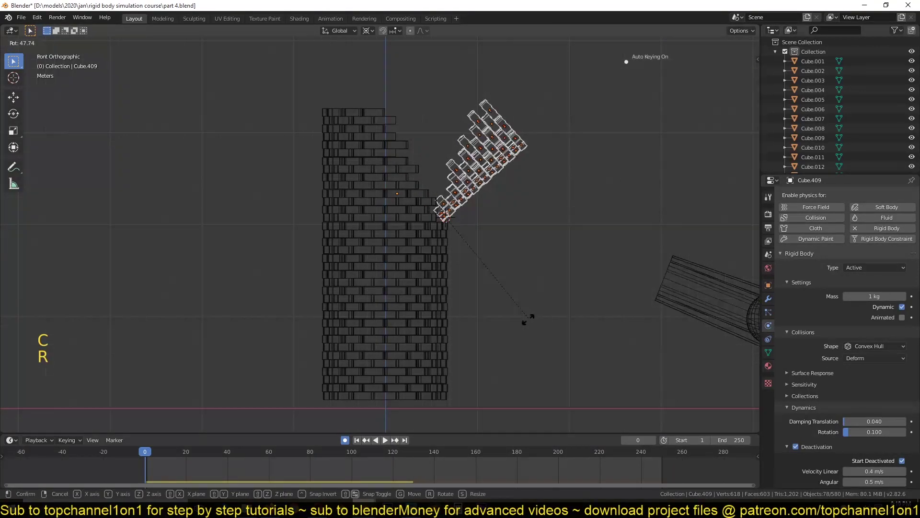
right_click(483, 376)
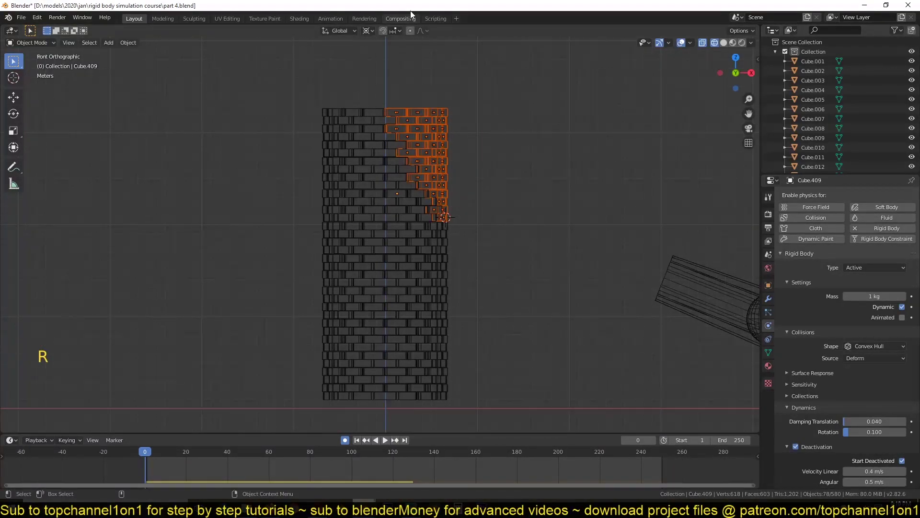
key(alt+a)
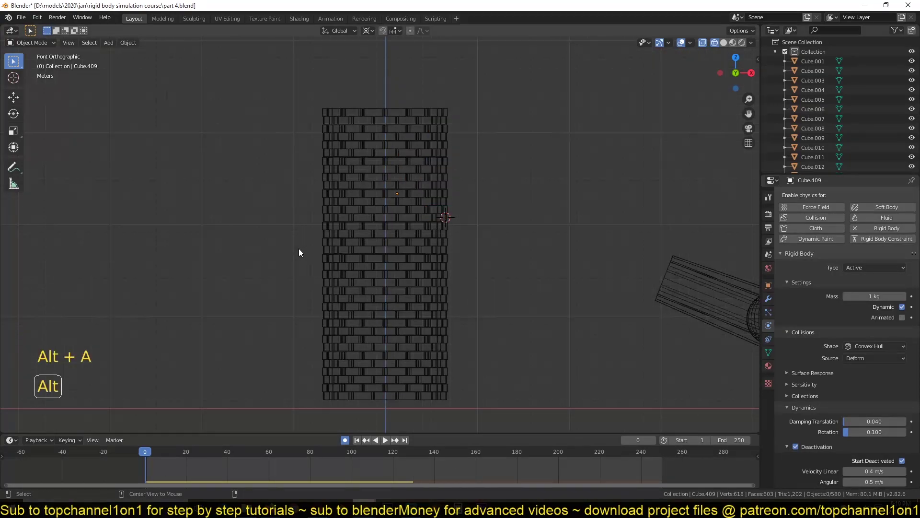
- Try rotating a group of mid-height bricks on the side away from the cannon about the 3D cursor placed at their lower edge
key(c)
drag(323, 254, 324, 274)
right_click(324, 281)
shift+right_click(325, 308)
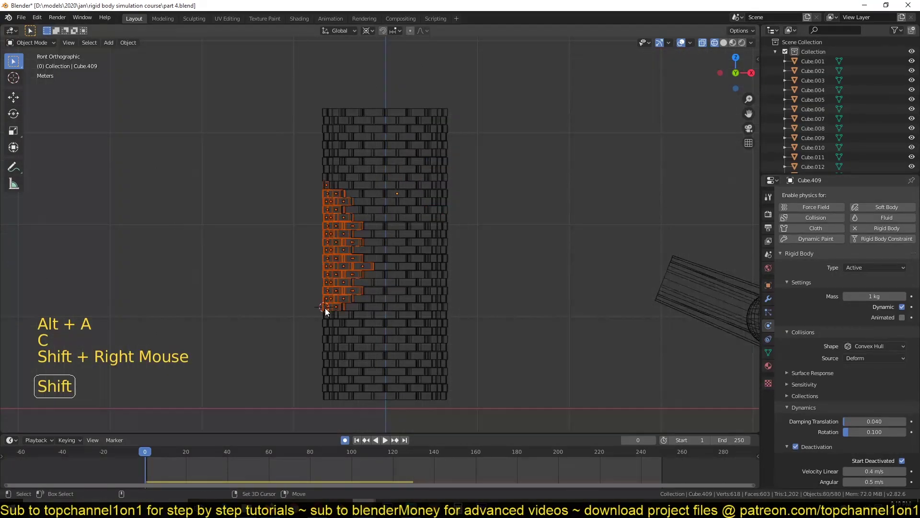
key(r)
right_click(365, 211)
key(alt+a)
- Return to solid shading, replay the tower collapse, and inspect the intact tower in perspective and front views
key(z)
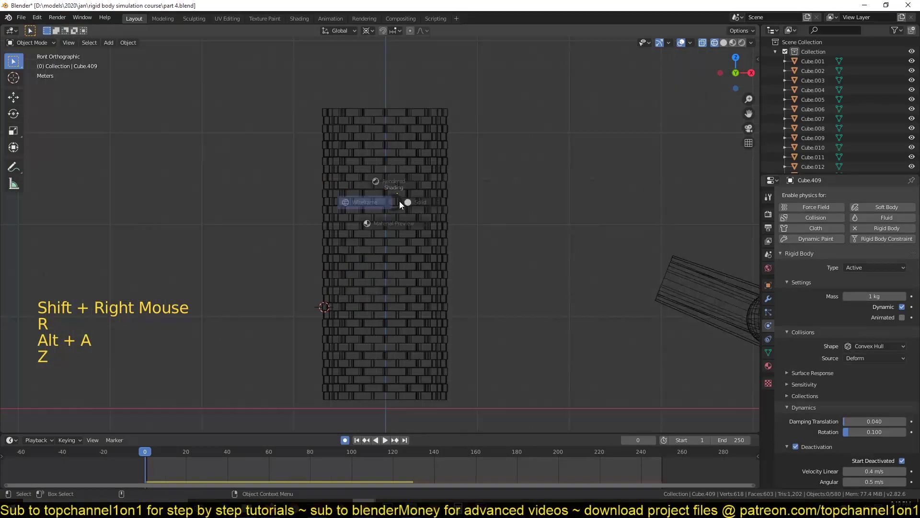
key(space)
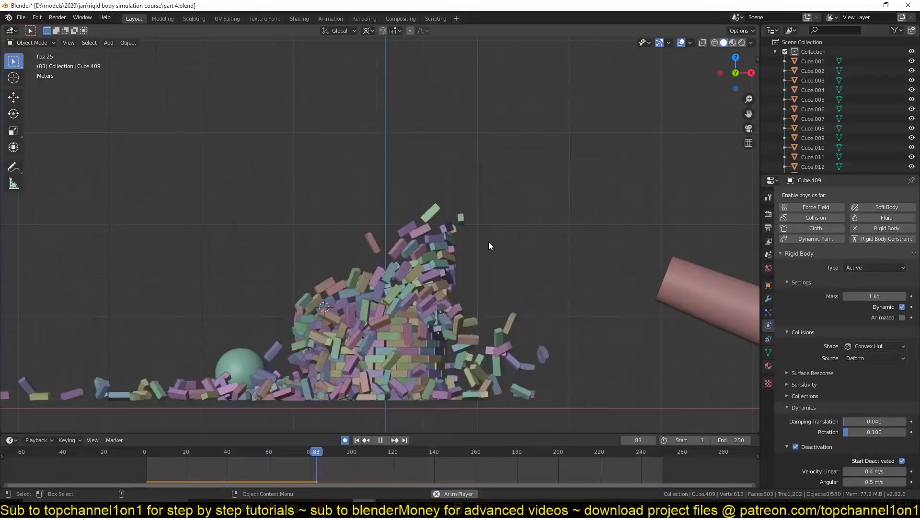
key(Escape)
middle_drag(484, 234, 456, 274)
scroll(453, 270, down, 2)
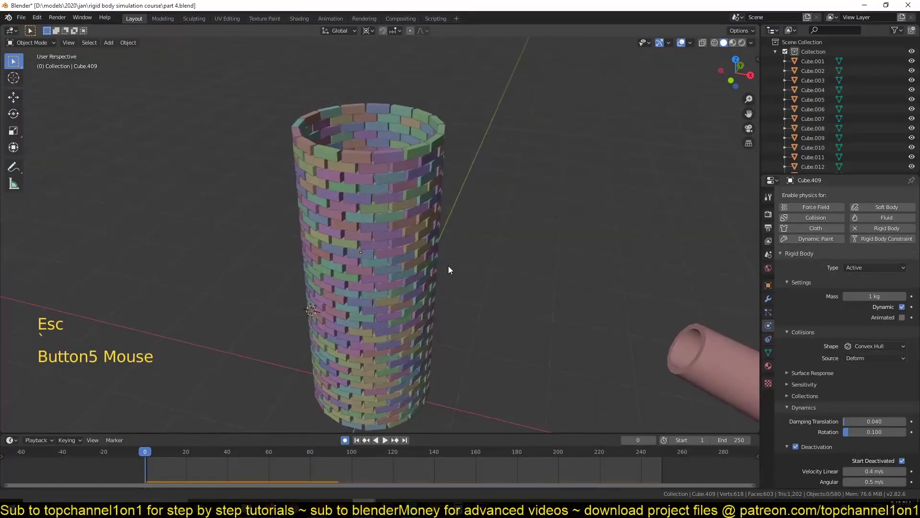
key(KP_1)
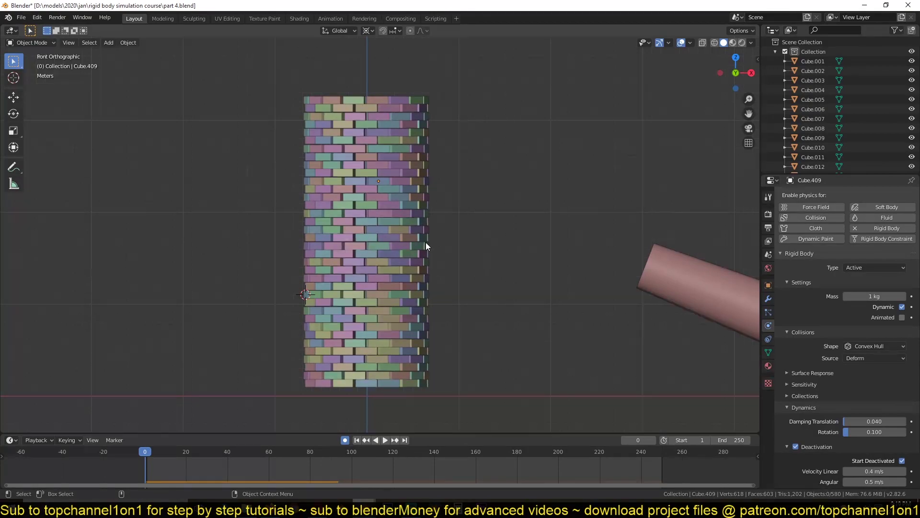
scroll(425, 242, down, 1)
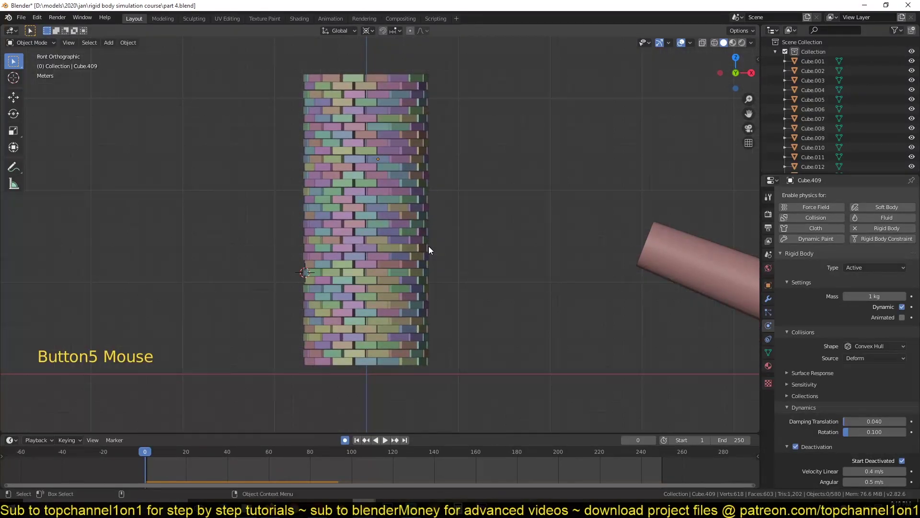
scroll(428, 249, down, 1)
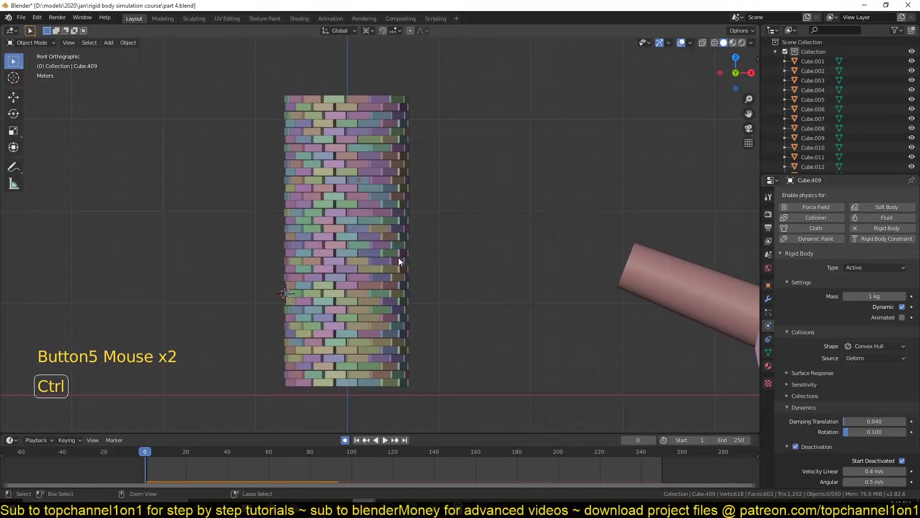
- Save the tower scene and switch to the other open Blender window
key(ctrl+s)
key(ctrl+n)
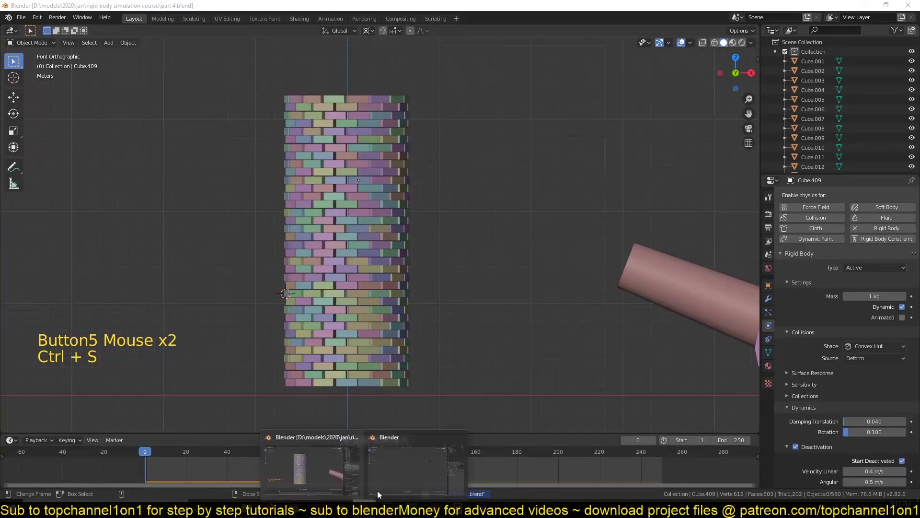
click(404, 410)
middle_drag(404, 250, 407, 289)
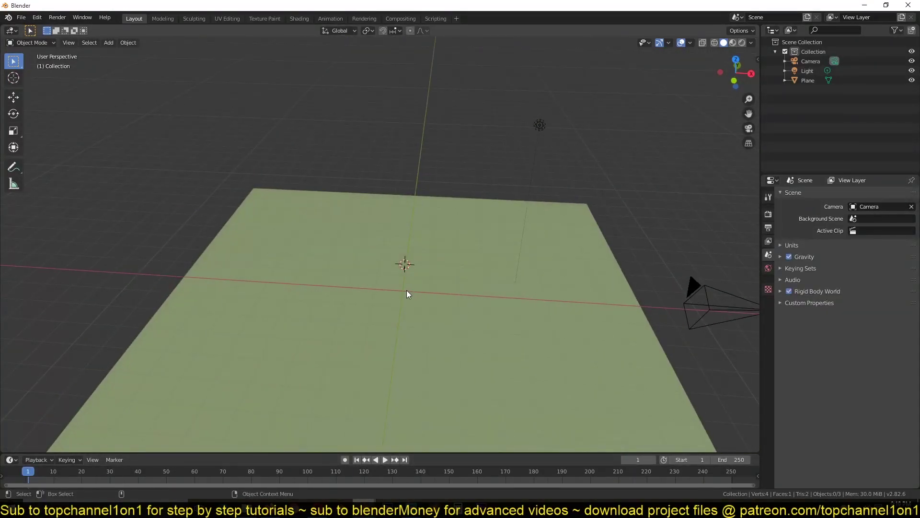
- Replace the existing ground plane with a new plane located at the world origin
click(411, 287)
key(Delete)
key(shift+a)
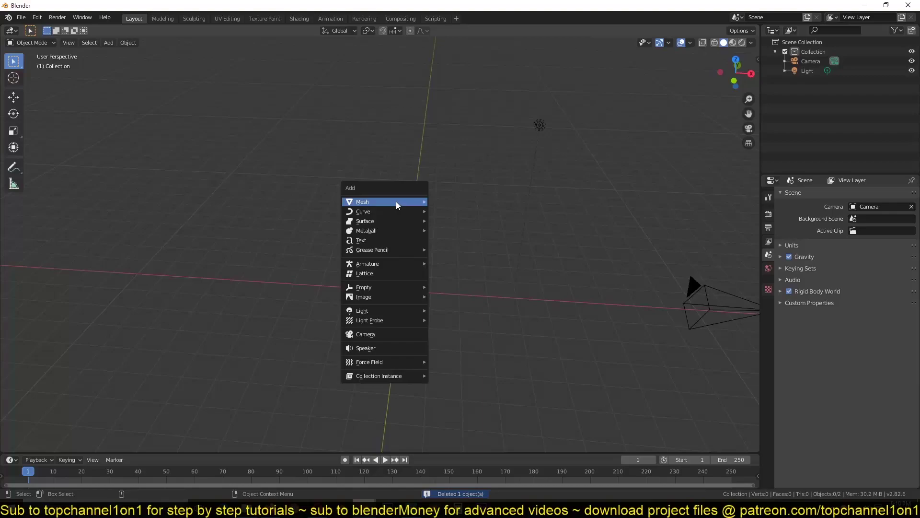
click(448, 202)
key(alt+g)
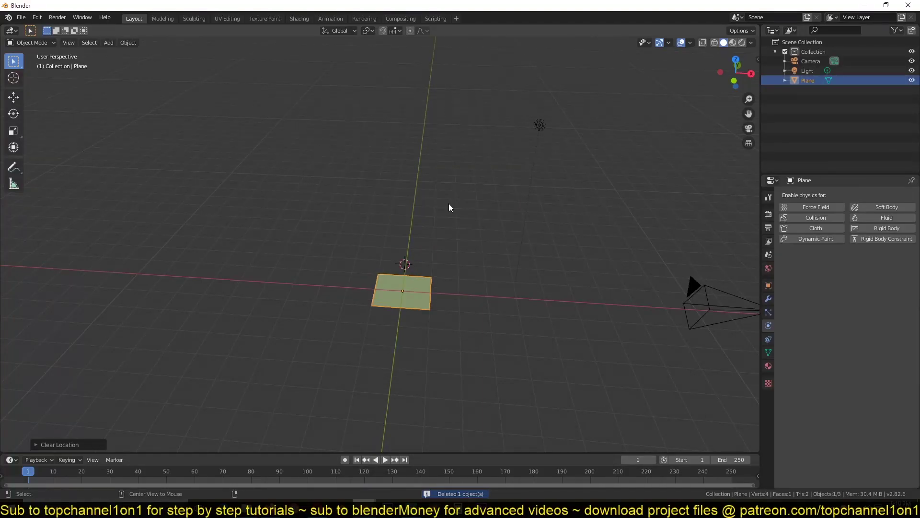
- Scale the new plane up into a wide ground surface in front view
key(KP_1)
key(s)
click(549, 307)
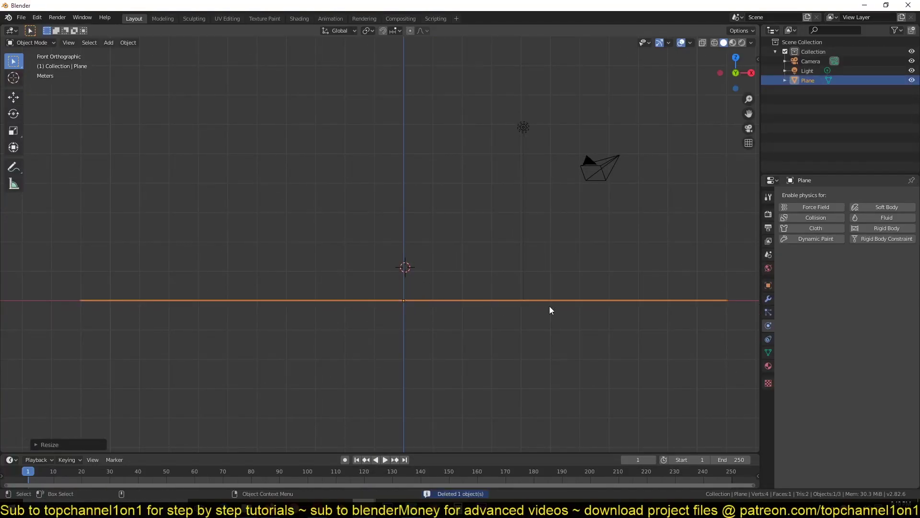
- Make the ground plane a passive rigid body
middle_drag(549, 307, 332, 156)
click(128, 43)
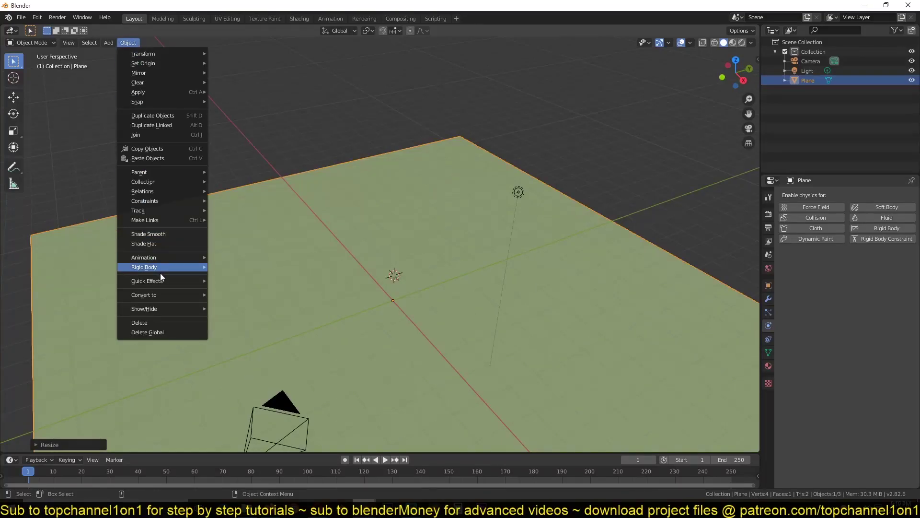
mouse_move(204, 269)
click(245, 276)
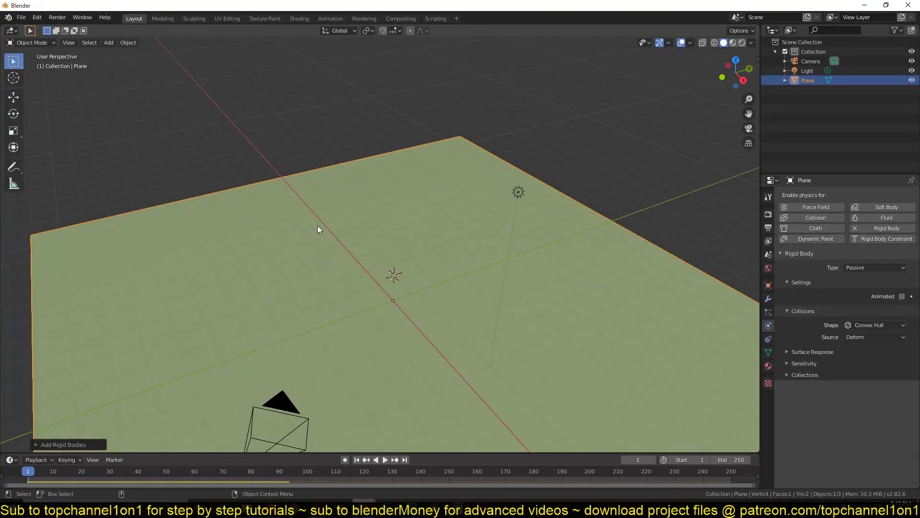
- Add a cube and move it high above the ground plane in front view
key(KP_1)
key(shift+a)
mouse_move(378, 208)
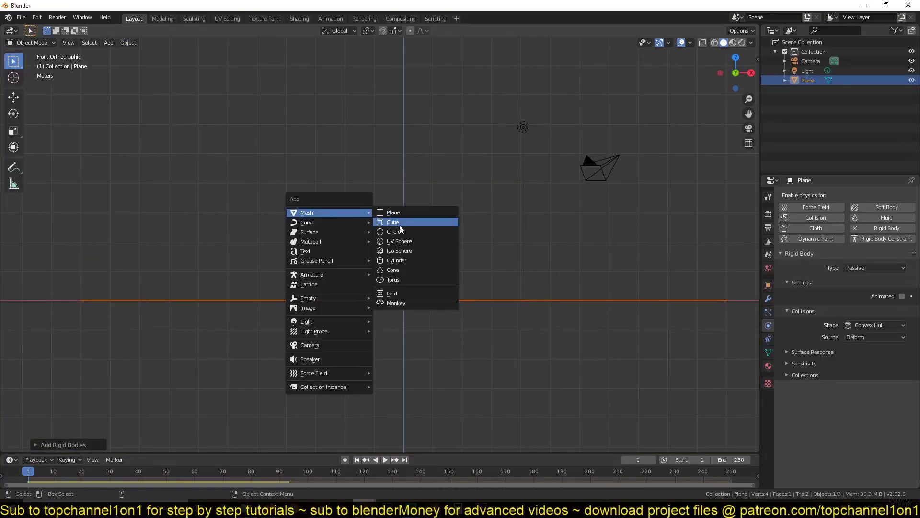
click(401, 224)
key(g)
click(426, 113)
- Add a UV sphere below the raised cube, just above the ground plane
key(shift+a)
mouse_move(432, 113)
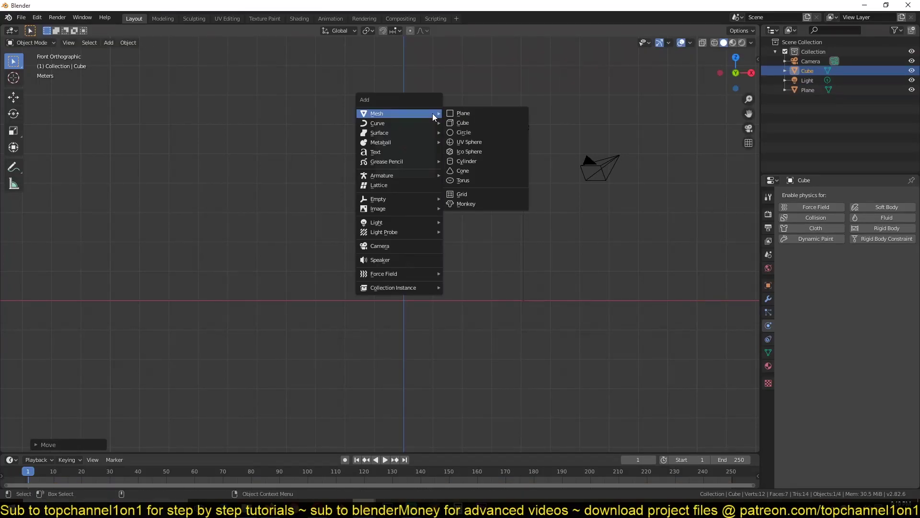
click(475, 143)
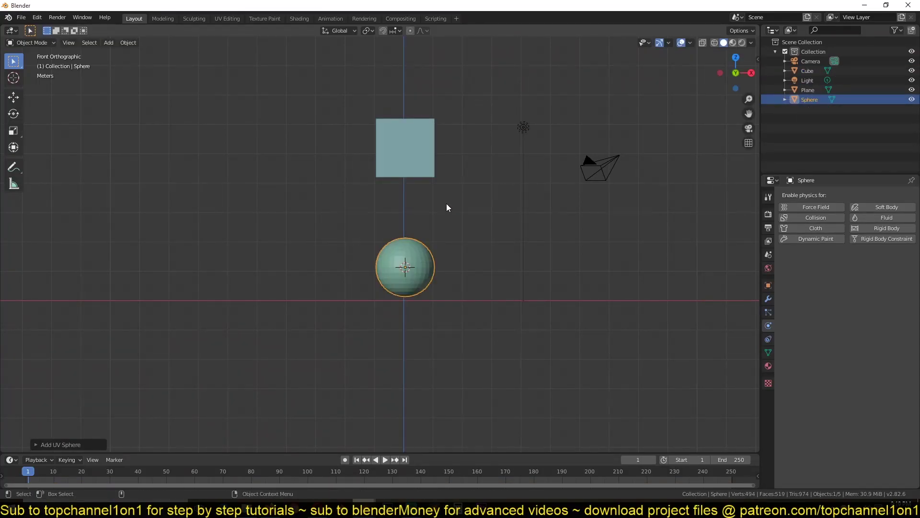
- Switch to the brick tower file and try rotating one side of the tower's upper bricks about a repositioned 3D cursor
mouse_move(364, 509)
click(338, 475)
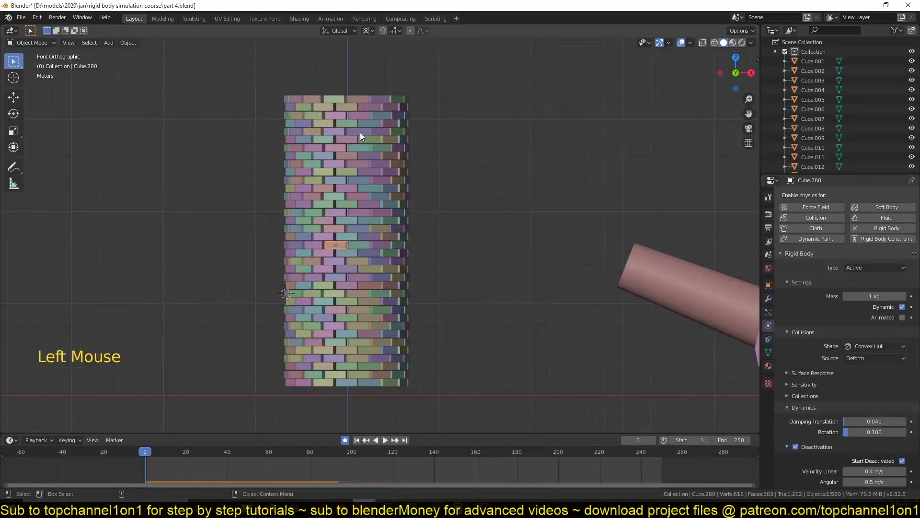
double_click(359, 82)
key(c)
drag(392, 108, 404, 187)
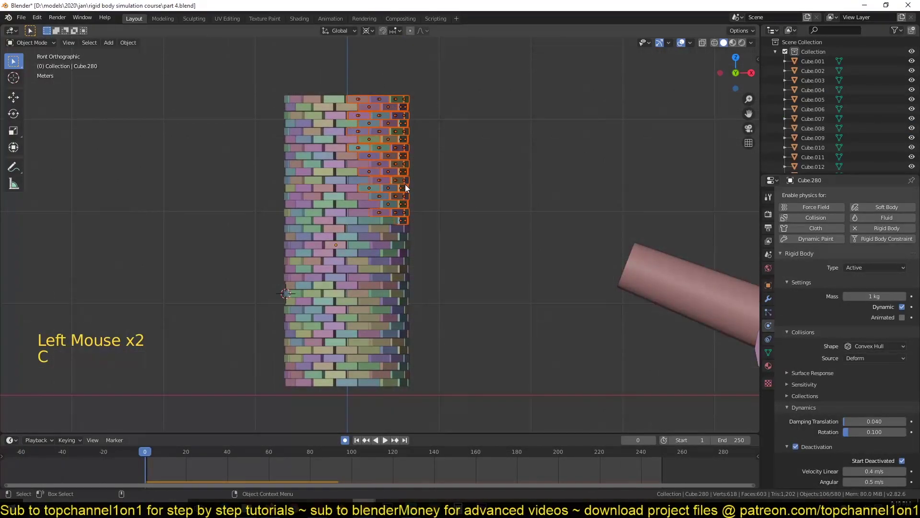
right_click(404, 216)
shift+right_click(400, 223)
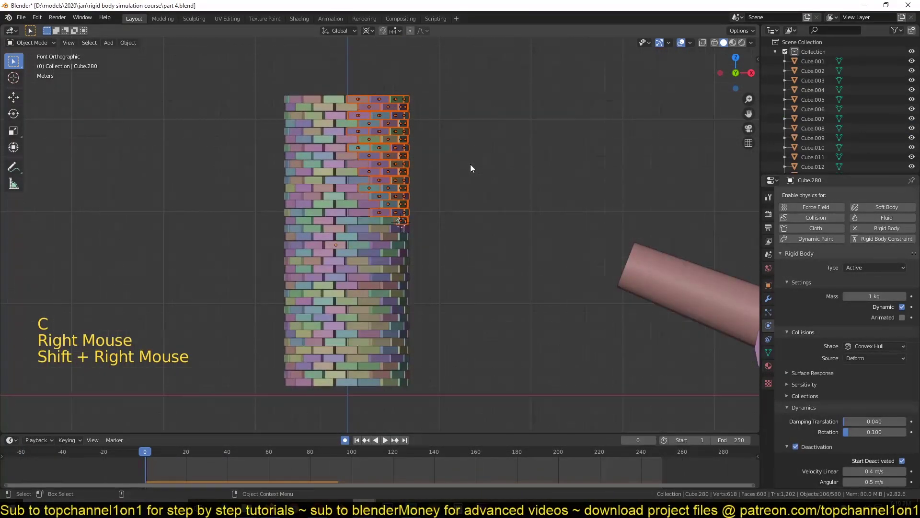
key(r)
right_click(493, 253)
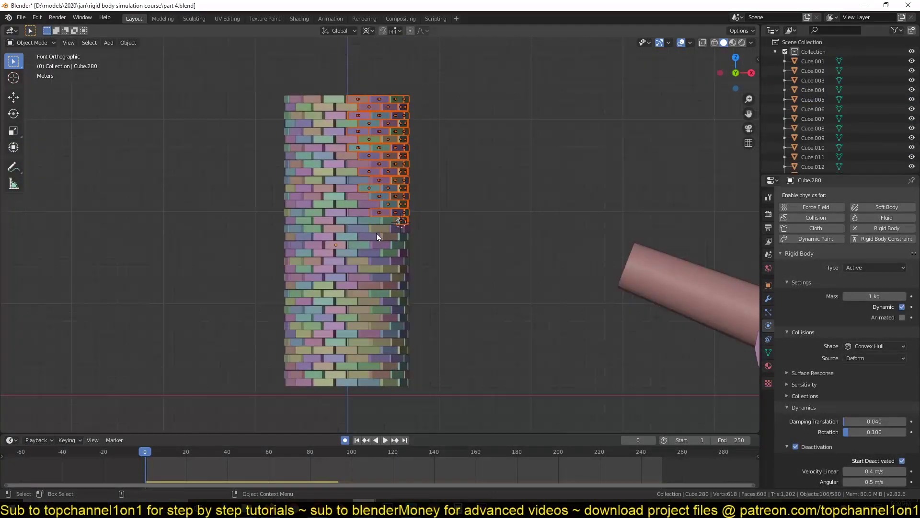
- Examine individual bricks along the upper half of the tower to see that each one is a separate object
scroll(376, 233, up, 4)
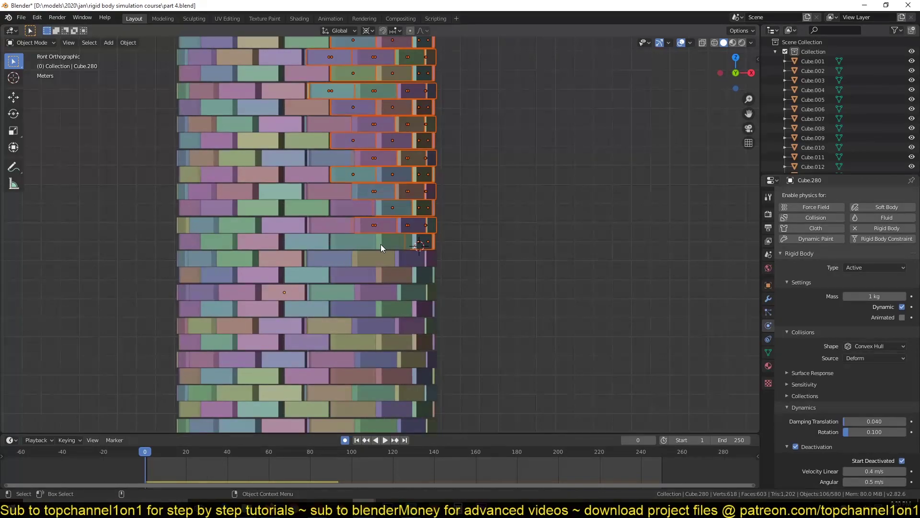
scroll(381, 243, down, 2)
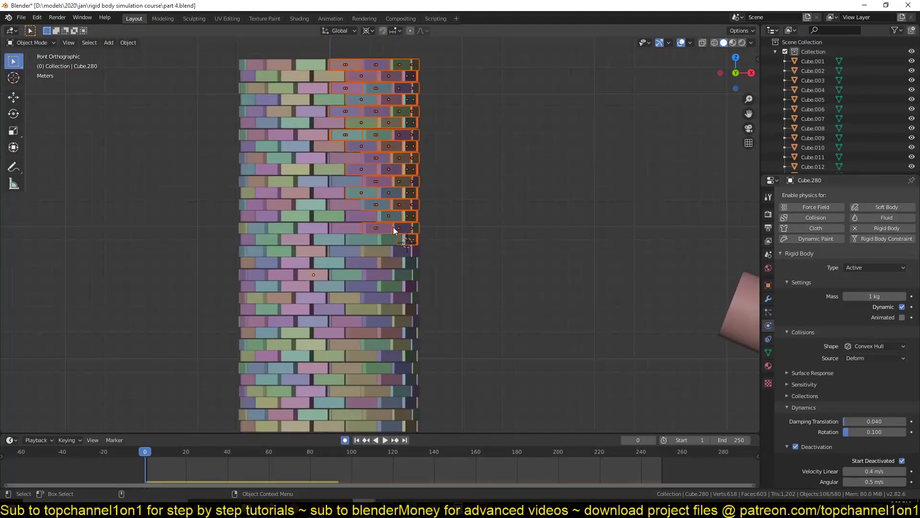
click(435, 117)
click(416, 76)
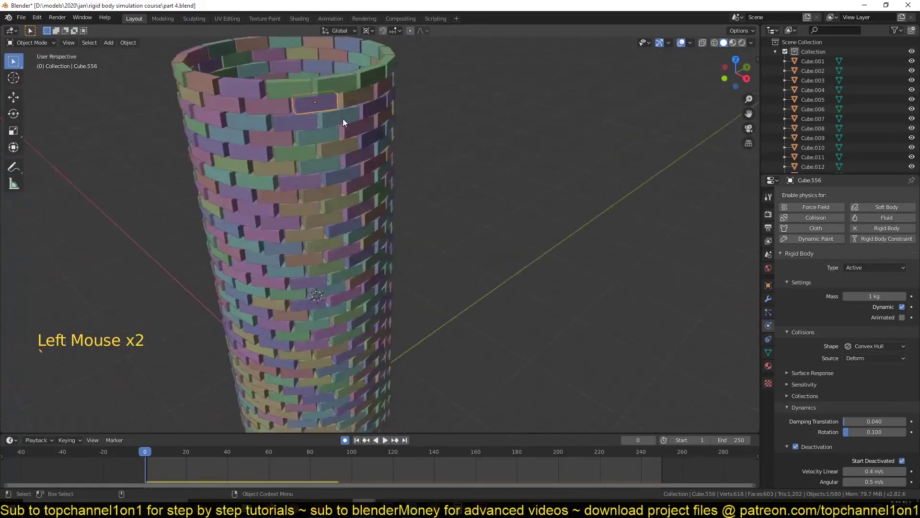
scroll(359, 154, down, 1)
click(372, 170)
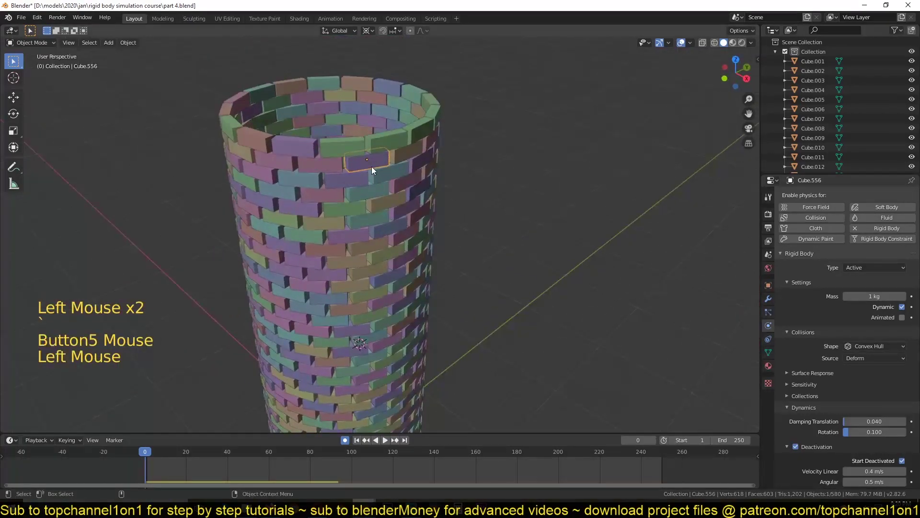
double_click(388, 216)
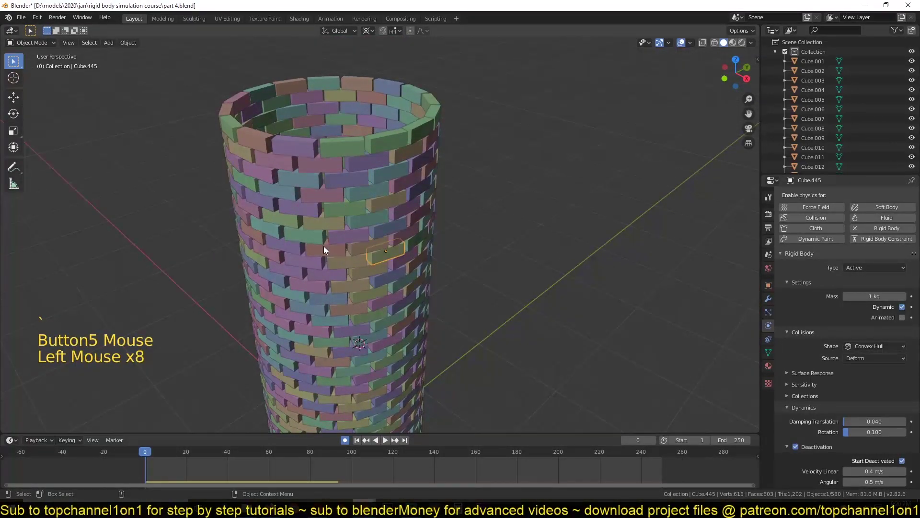
click(368, 217)
click(330, 297)
click(351, 303)
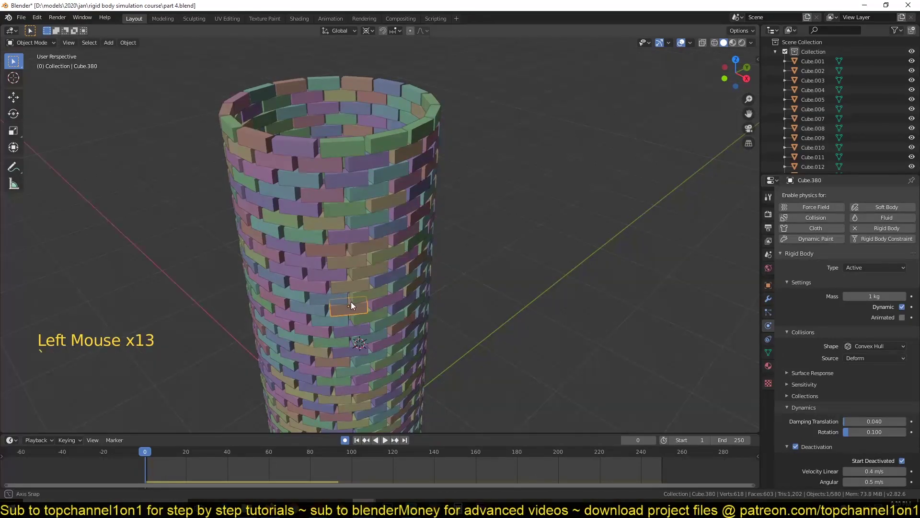
- Circle-select most of the tower's bricks and try rotating them together as a group
key(c)
mouse_move(362, 169)
mouse_down()
mouse_move(381, 325)
mouse_move(310, 291)
mouse_move(300, 180)
mouse_up()
right_click(299, 180)
scroll(390, 175, down, 5)
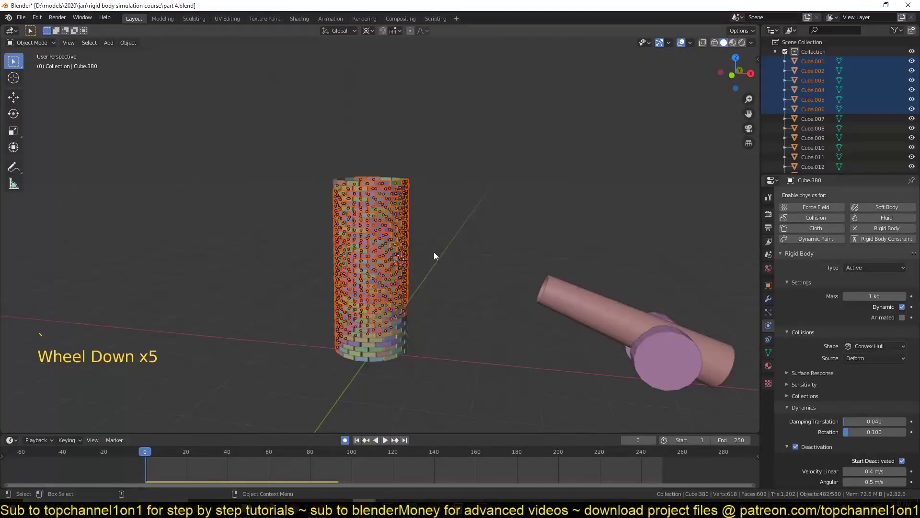
scroll(433, 252, up, 2)
key(r)
right_click(375, 278)
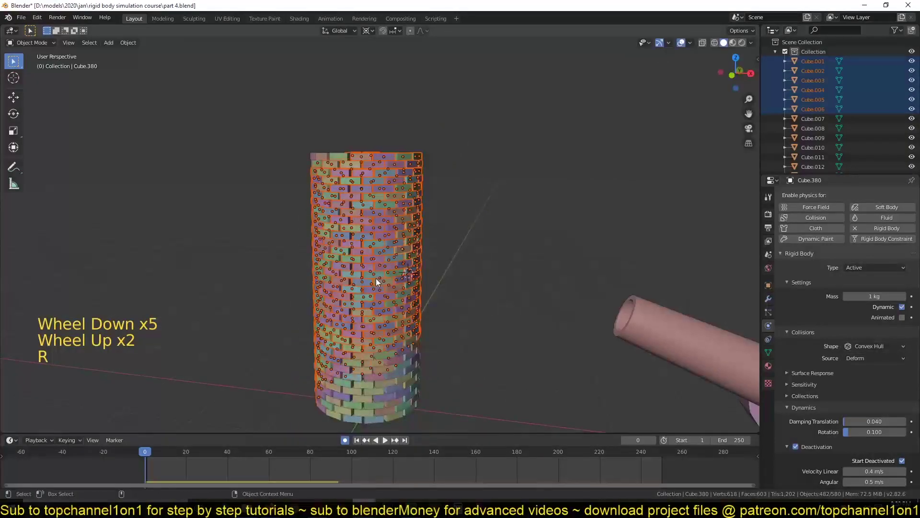
- Switch back to the simple ground scene, select the cube and play the animation from frame 1
key(alt+a)
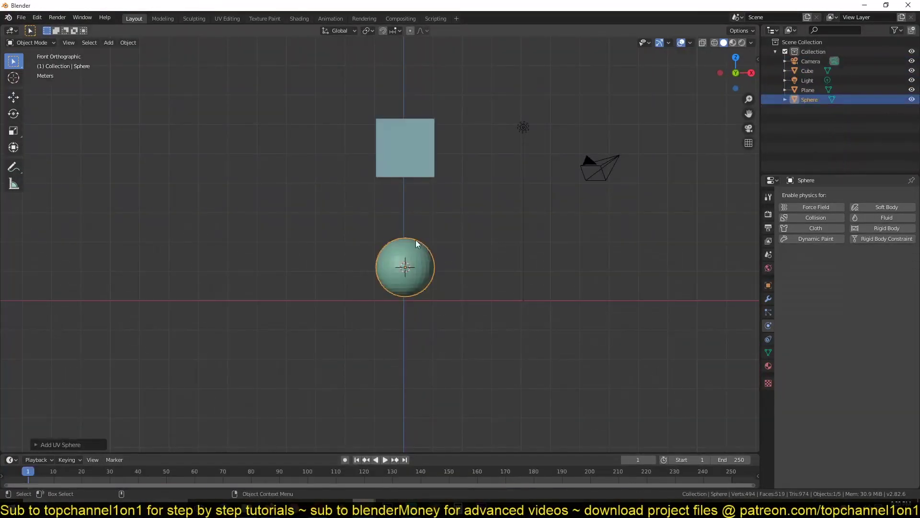
key(alt+a)
click(424, 287)
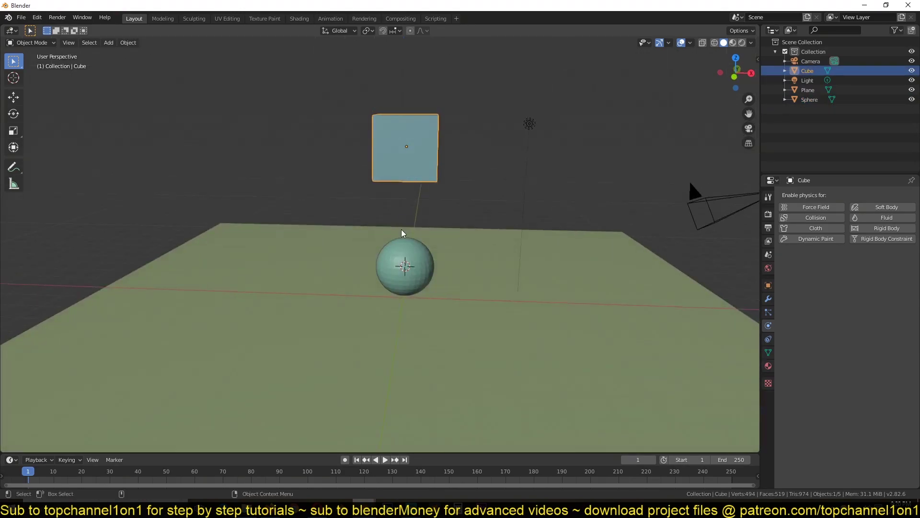
key(space)
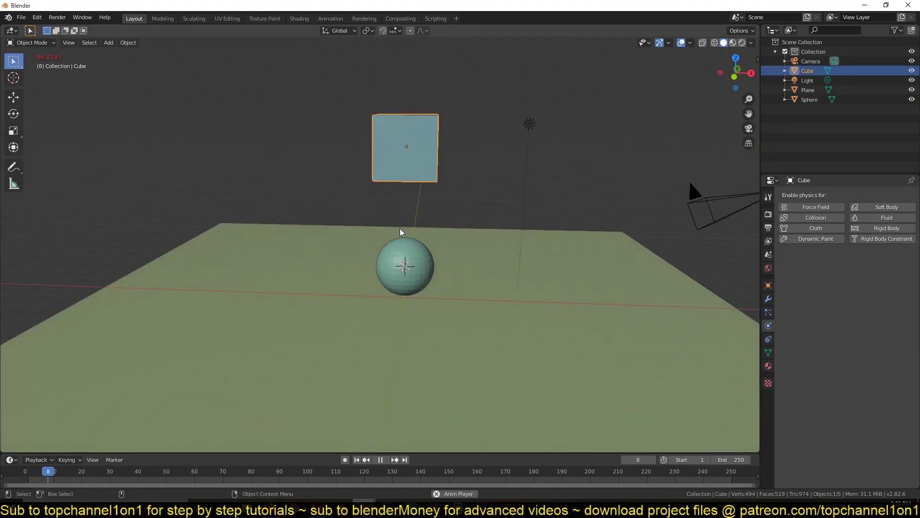
key(Escape)
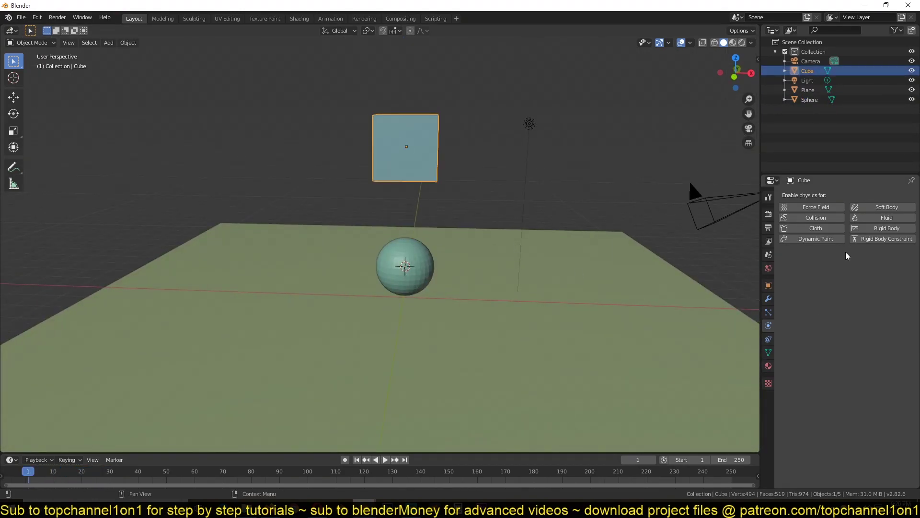
- Make the cube and the sphere active rigid bodies and play the simulation
click(879, 233)
click(423, 264)
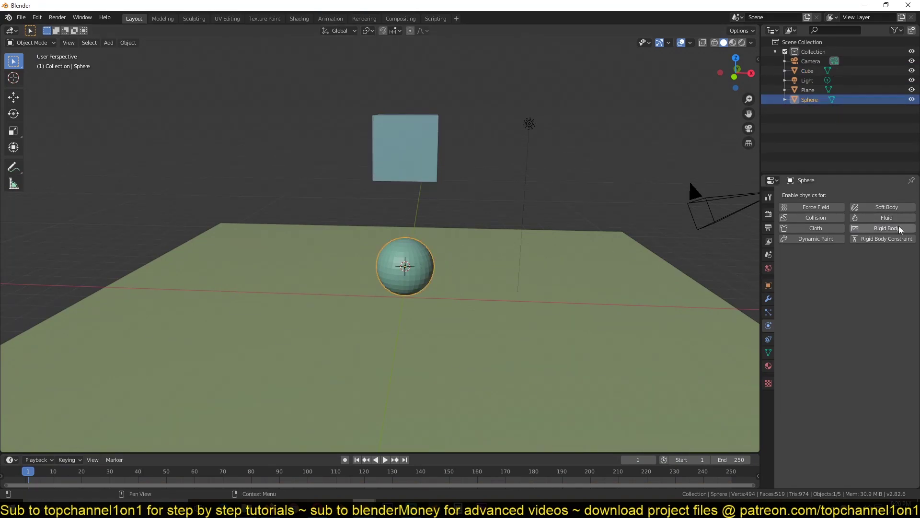
click(881, 229)
key(space)
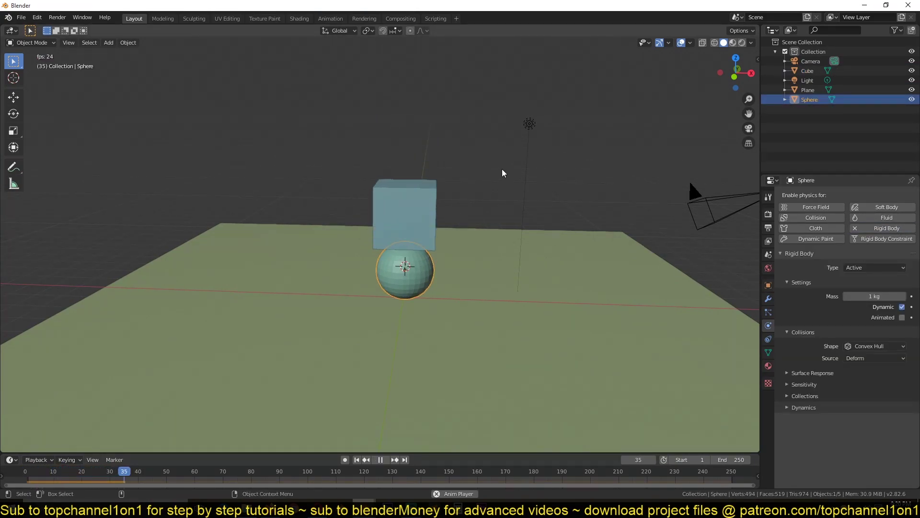
key(Escape)
- Shift the cube slightly off-centre above the sphere and replay the simulation
click(422, 170)
drag(421, 171, 443, 162)
key(space)
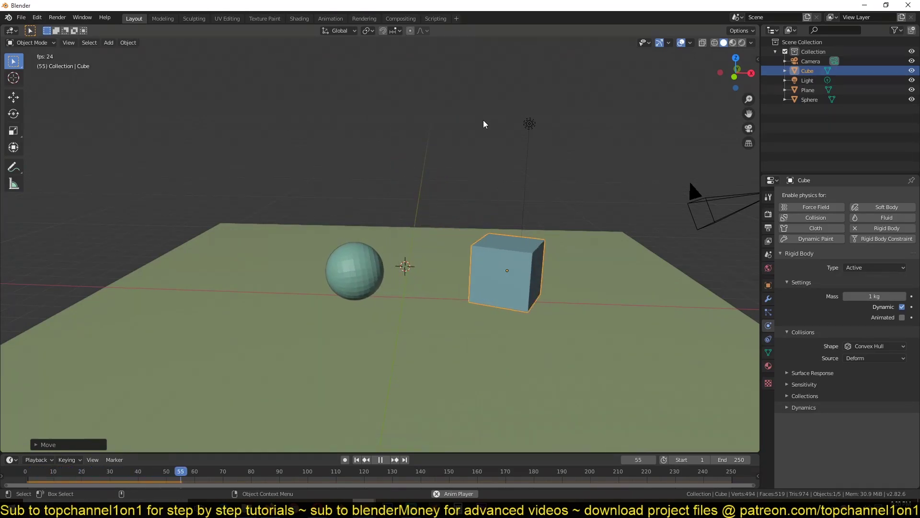
key(Escape)
- Add a rigid body constraint of type Fixed to the cube and inspect its object settings
middle_drag(477, 146, 463, 121)
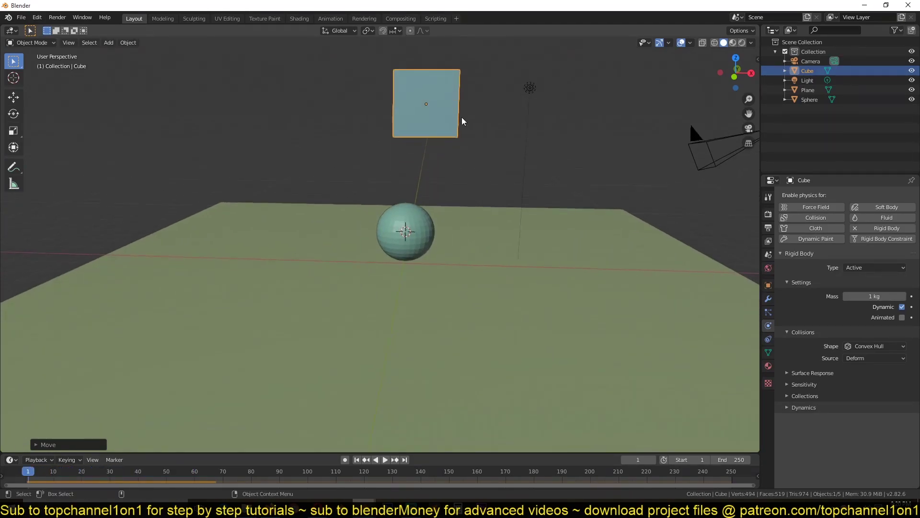
click(891, 240)
scroll(844, 369, down, 4)
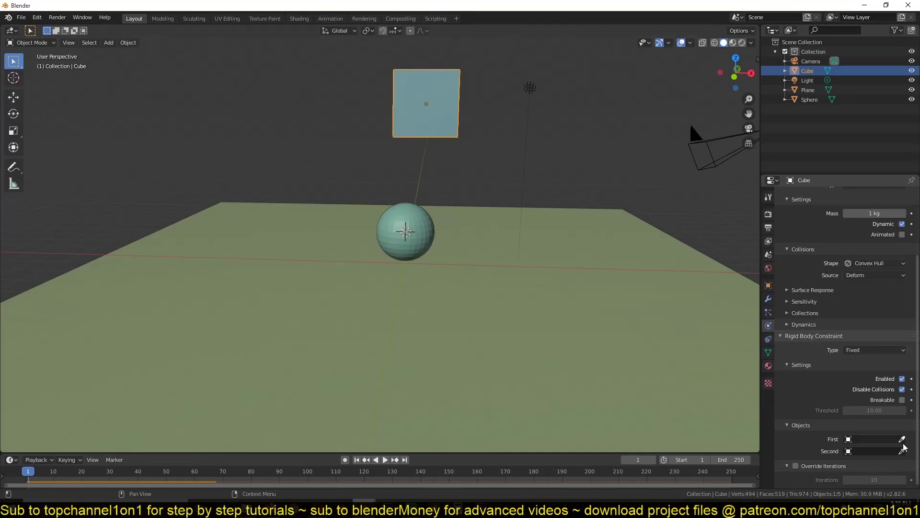
middle_drag(423, 220, 430, 191)
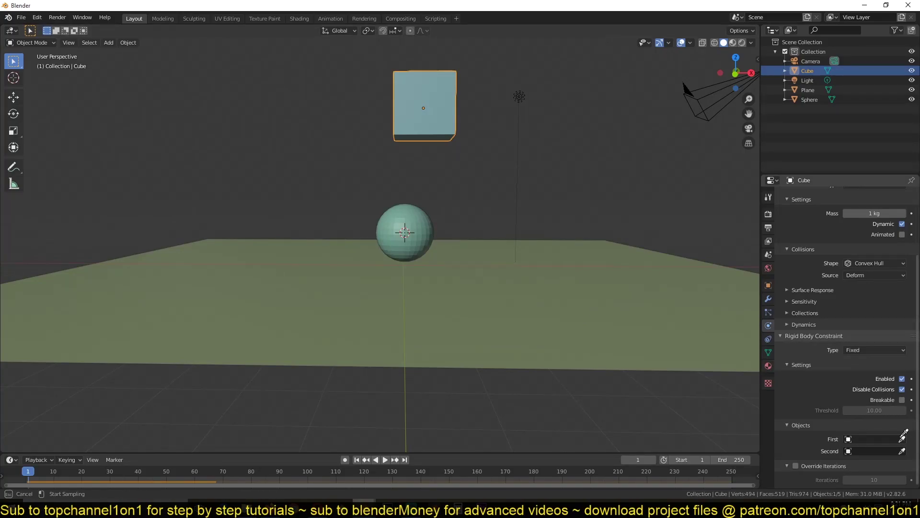
scroll(852, 292, up, 5)
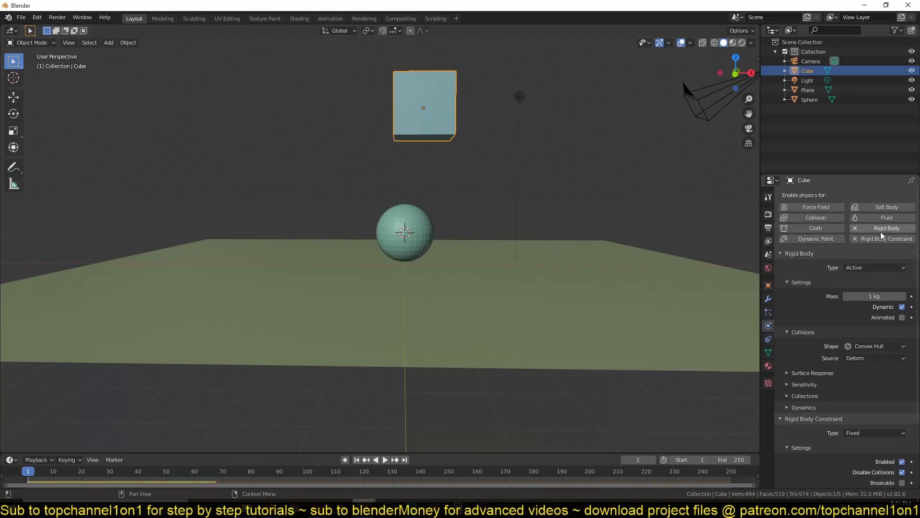
scroll(887, 297, down, 4)
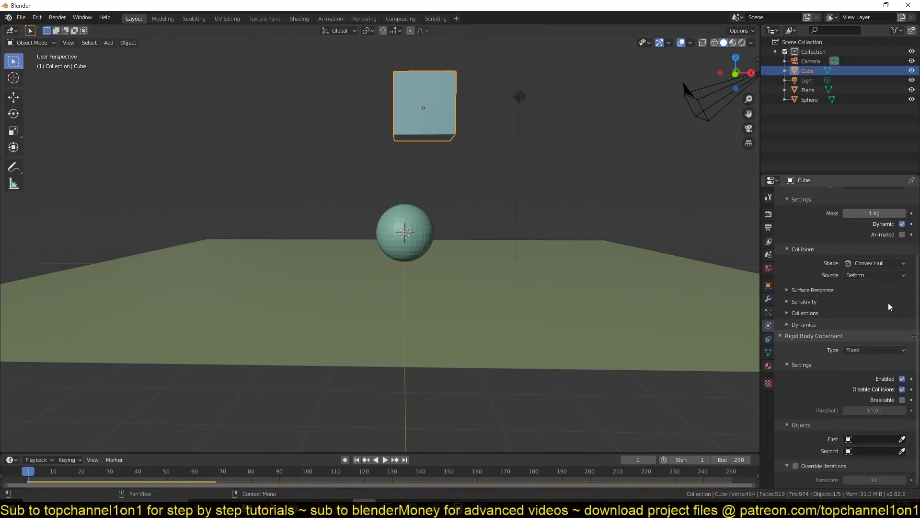
- Assign Cube as the constraint's first object and Sphere as its second, and play the simulation
click(903, 439)
click(445, 112)
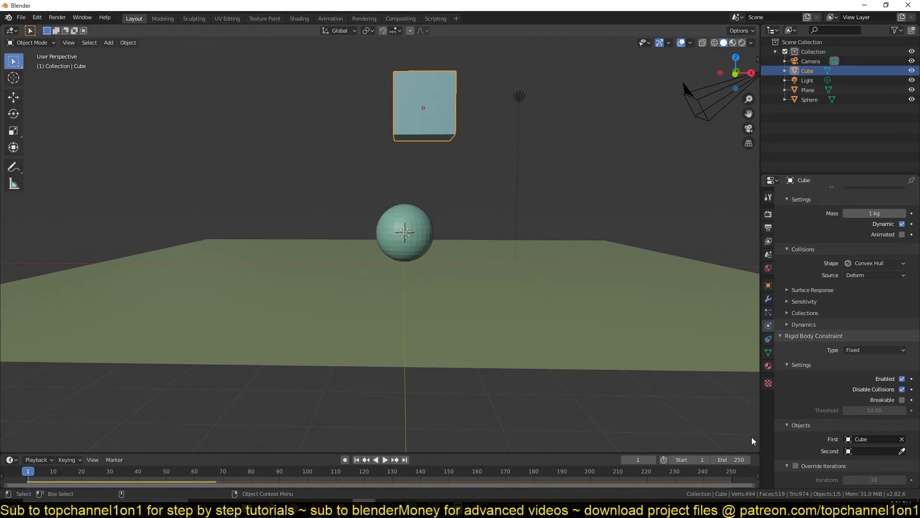
click(904, 449)
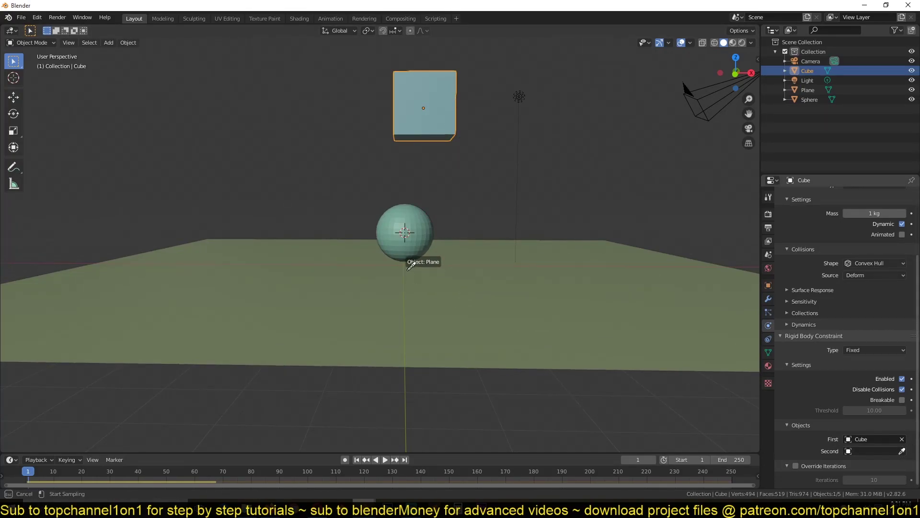
click(411, 231)
key(space)
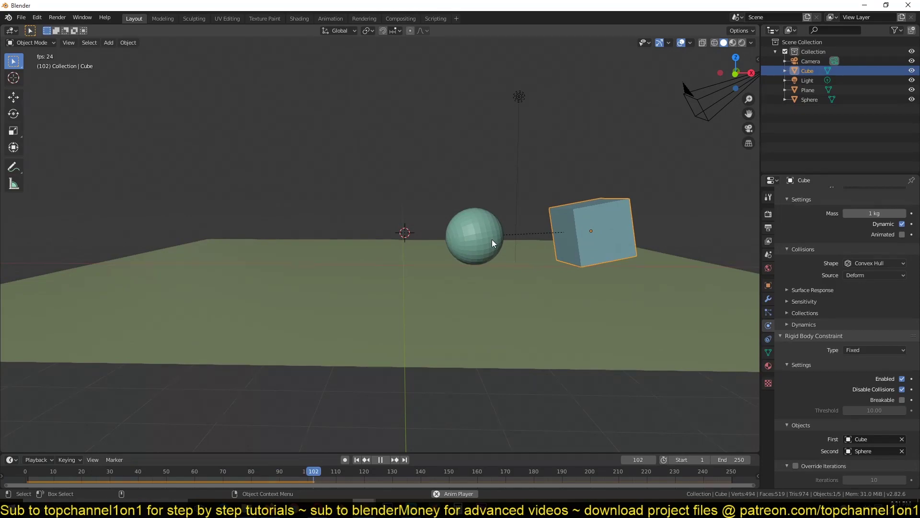
key(Escape)
- Move the cube about 2.3 m sideways and 9.2 m up in front view, and replay the constrained simulation
scroll(410, 187, down, 3)
key(KP_1)
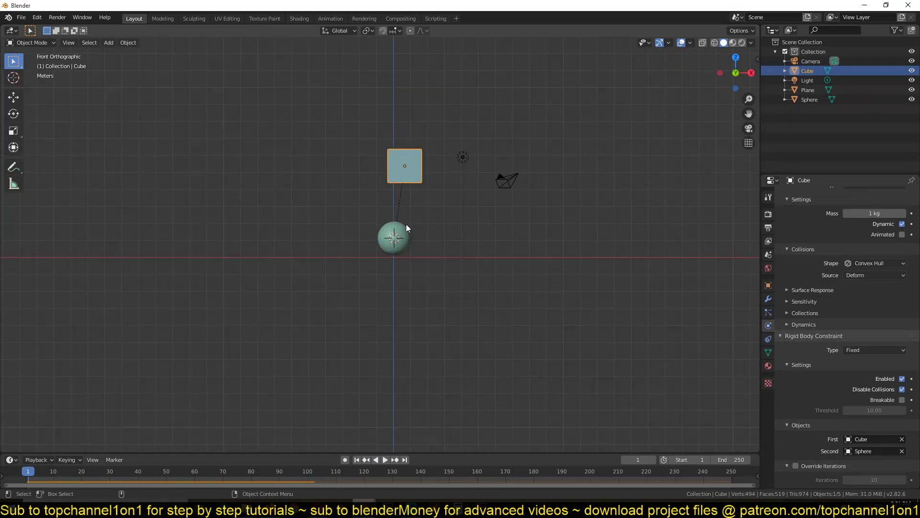
scroll(407, 224, up, 1)
shift+middle_drag(407, 224, 391, 289)
key(g)
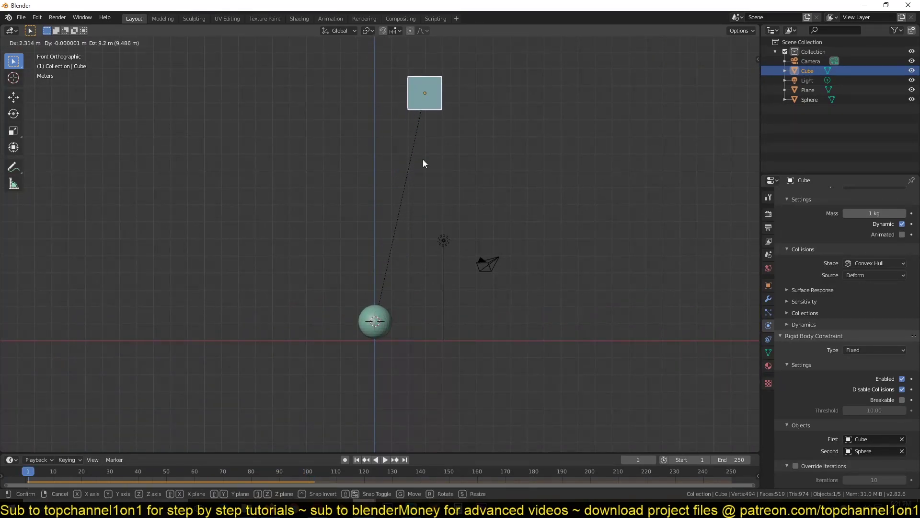
click(424, 163)
key(space)
middle_drag(436, 182, 437, 206)
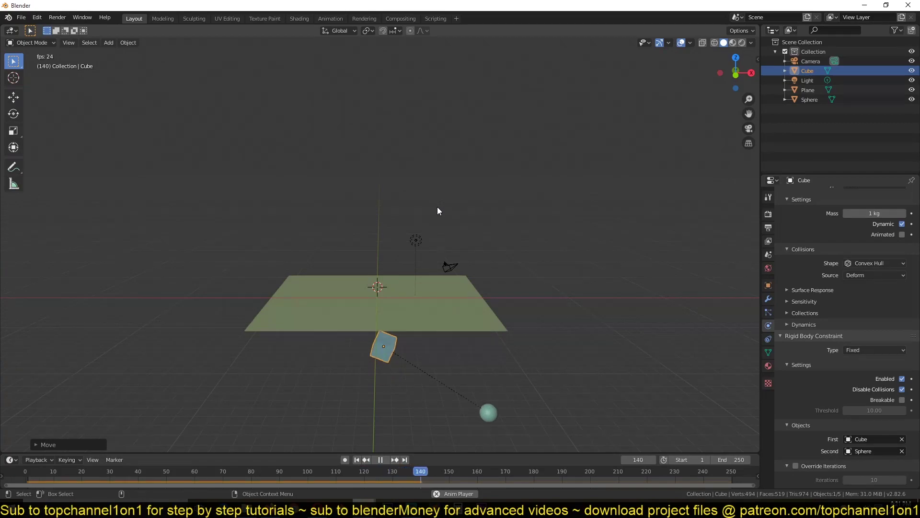
key(Escape)
- Move the cube down to just above the sphere in front view
key(KP_1)
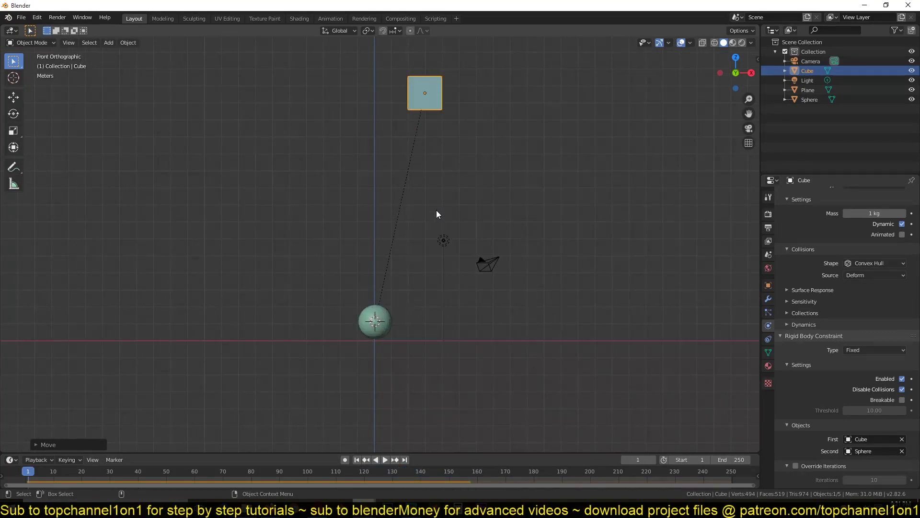
key(g)
click(396, 353)
- Duplicate the cube, place the copy above and beside the original, and set its constraint's second object to Cube
key(shift+d)
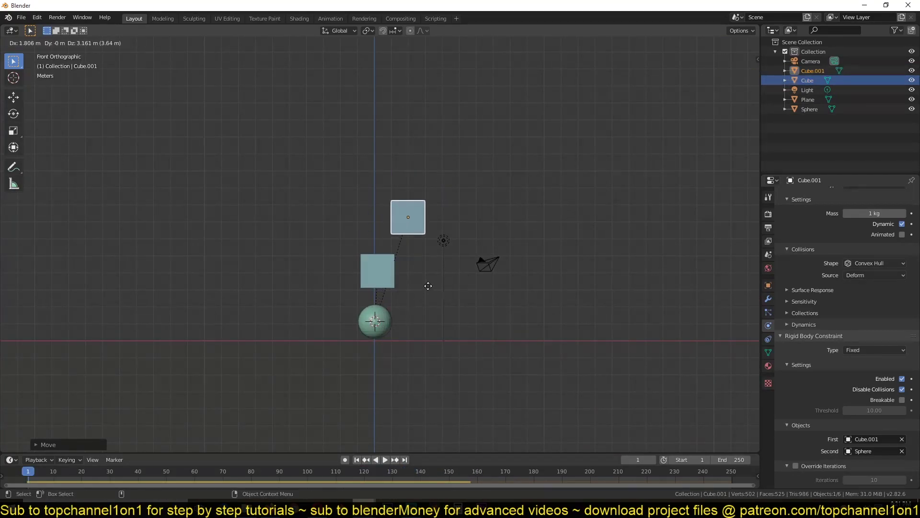
click(427, 283)
click(903, 452)
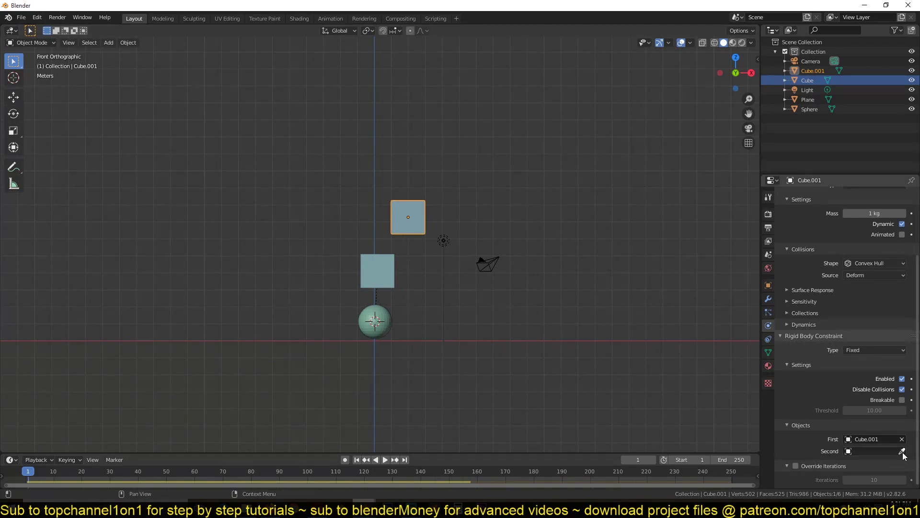
click(359, 277)
- Play the simulation of the two cubes linked to the sphere in perspective view
middle_drag(409, 222, 434, 270)
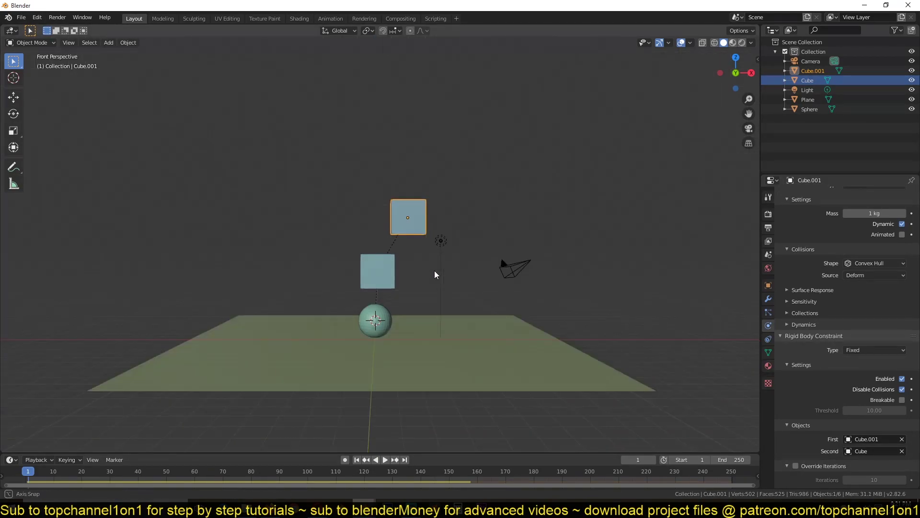
key(space)
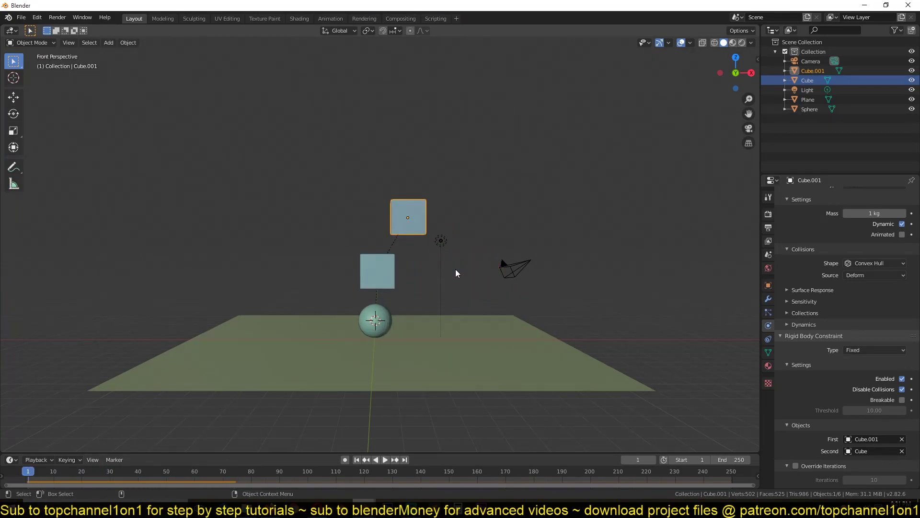
- Add a monkey mesh above the two cubes in front view
key(KP_5)
key(shift+a)
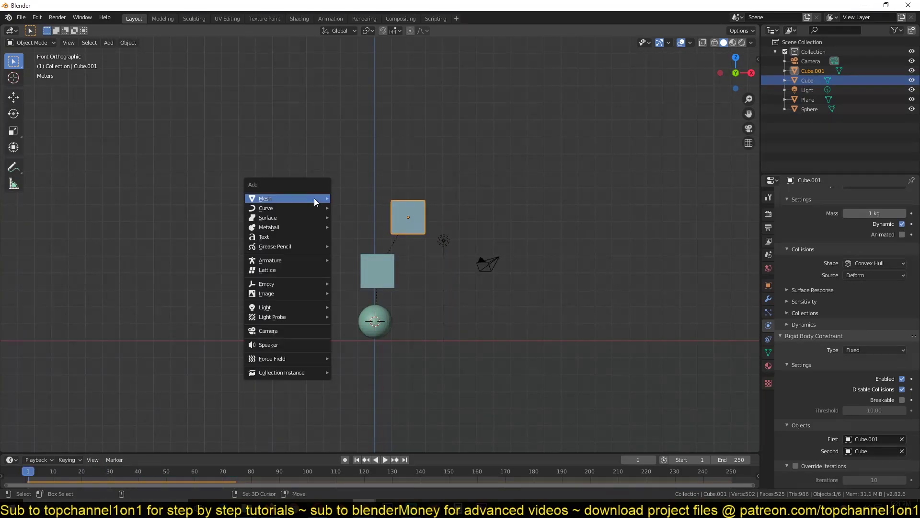
mouse_move(314, 198)
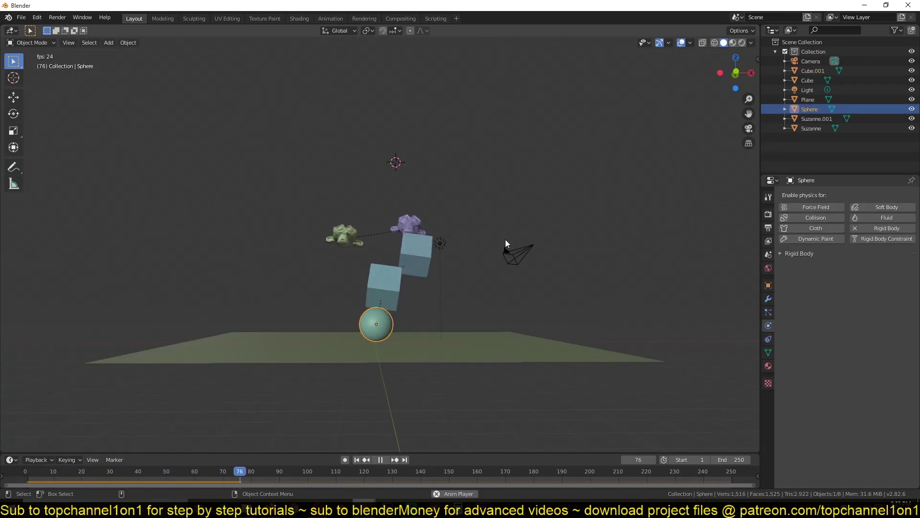
- Stop the simulation and look over the chain of linked monkeys, cubes and sphere
key(Escape)
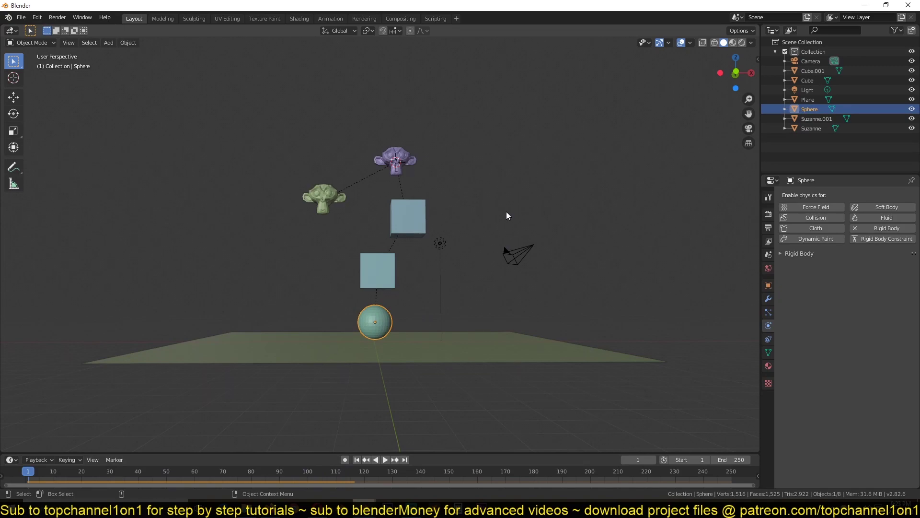
middle_drag(506, 212, 490, 233)
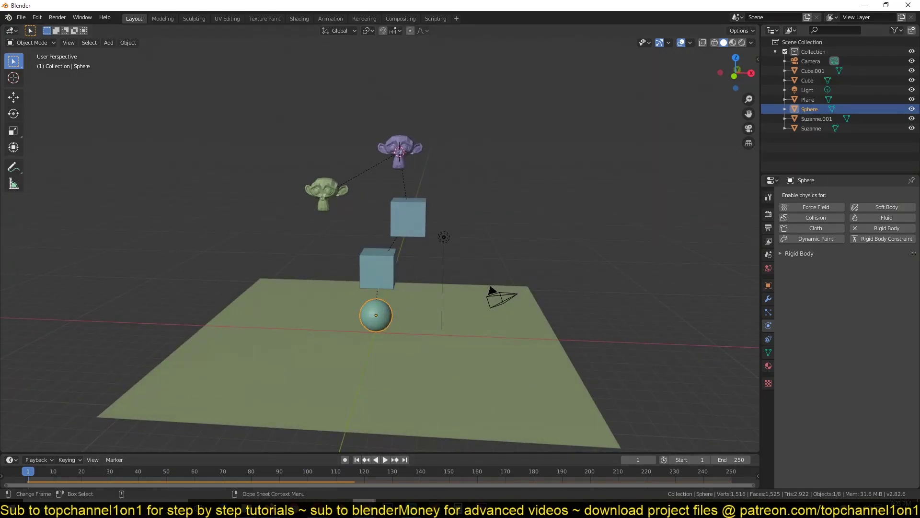
click(312, 472)
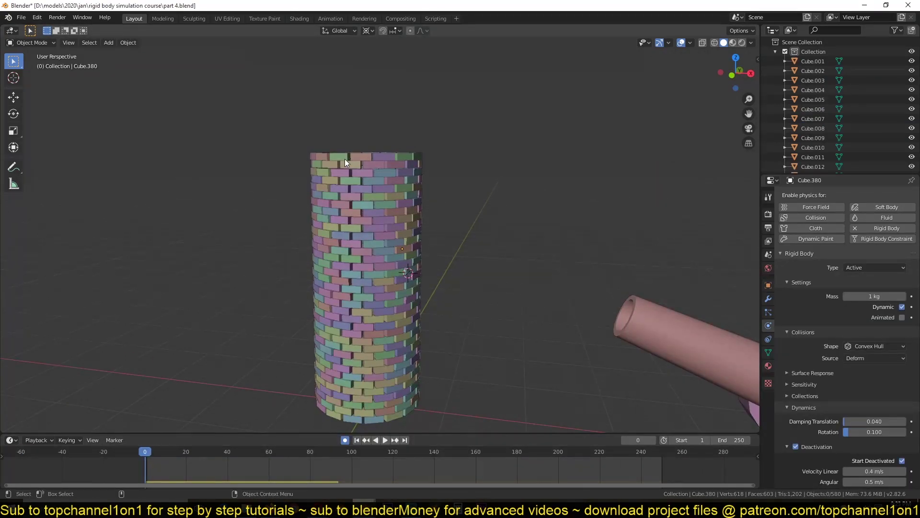
- Clear the selection and examine the brick tower and cannon from the front and in perspective
scroll(344, 159, down, 1)
key(KP_1)
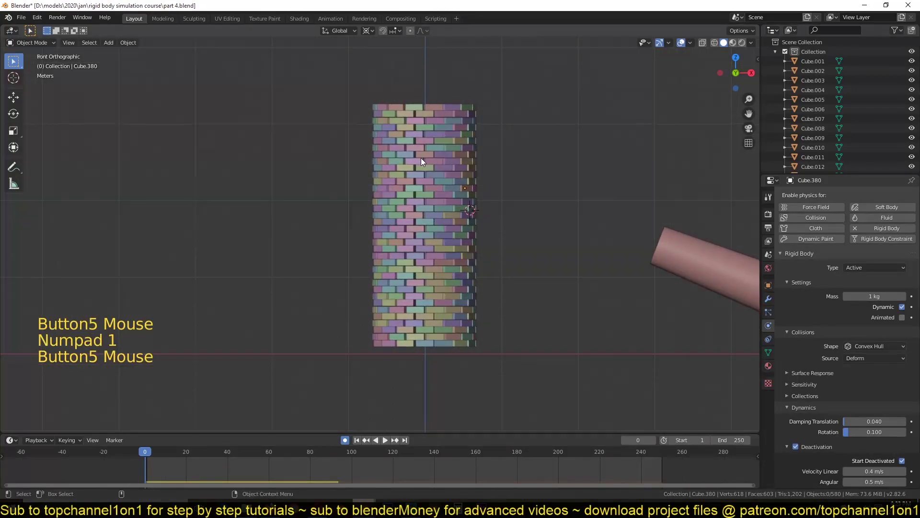
middle_drag(420, 158, 428, 309)
key(alt+a)
scroll(449, 280, up, 3)
scroll(455, 273, down, 4)
click(460, 316)
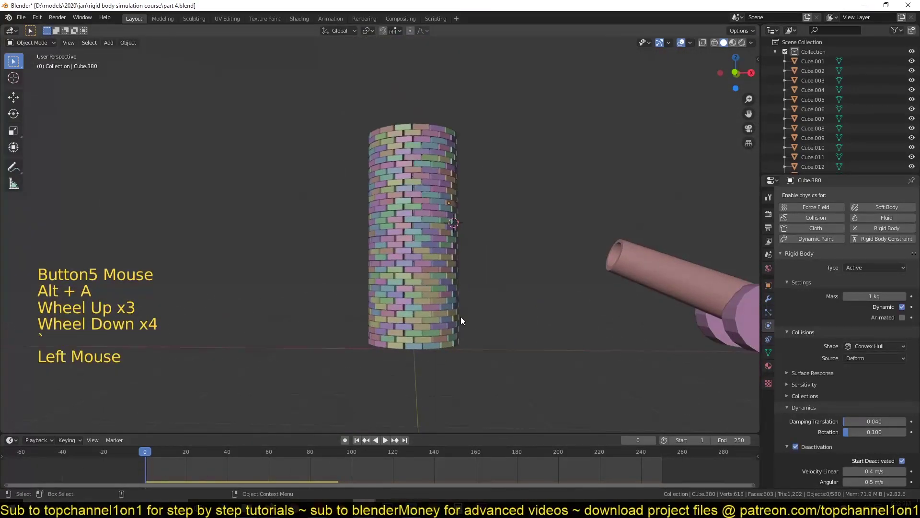
- Add a rigid body constraint of type Fixed to one brick near the tower's base, and remove it again
scroll(456, 331, up, 3)
scroll(450, 340, down, 1)
click(794, 254)
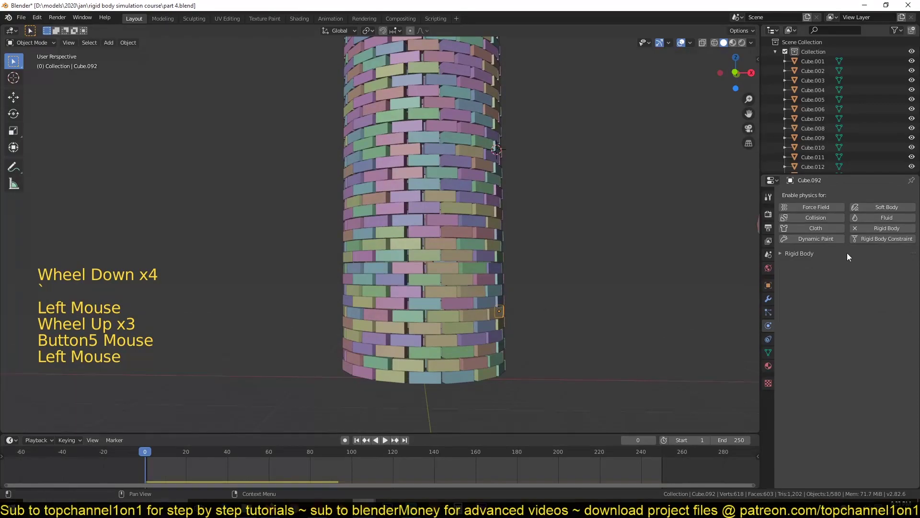
click(879, 239)
middle_drag(695, 376, 668, 395)
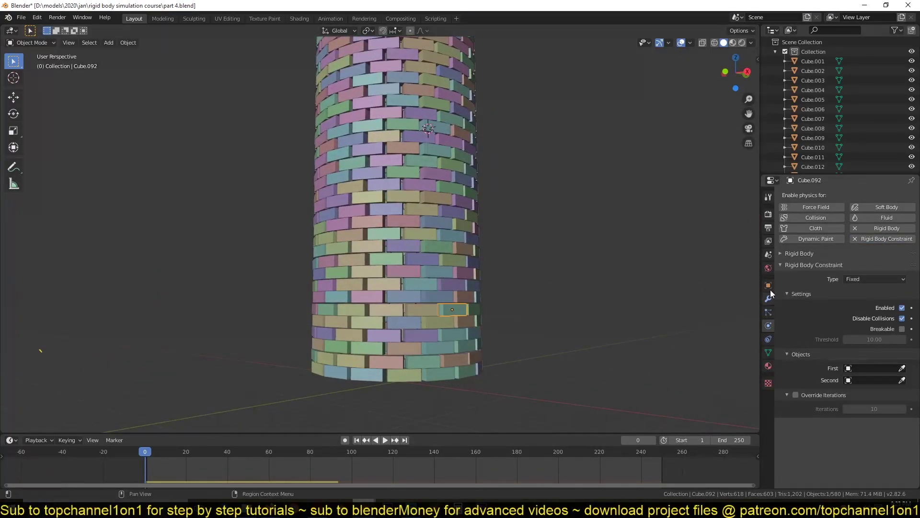
click(867, 242)
- Box-select all bricks of the tower in front view with wireframe shading, leaving out the cannon
scroll(544, 261, down, 2)
scroll(544, 264, down, 3)
key(KP_1)
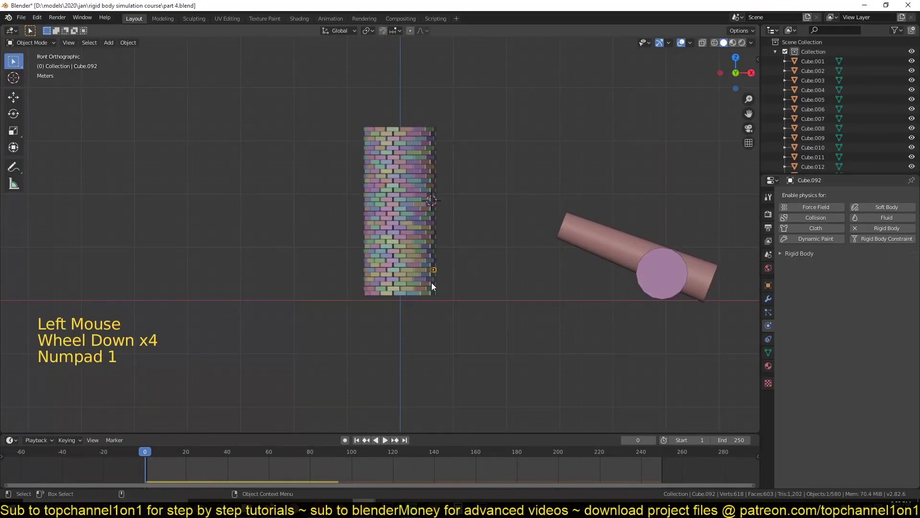
scroll(431, 283, up, 2)
key(z)
key(alt+a)
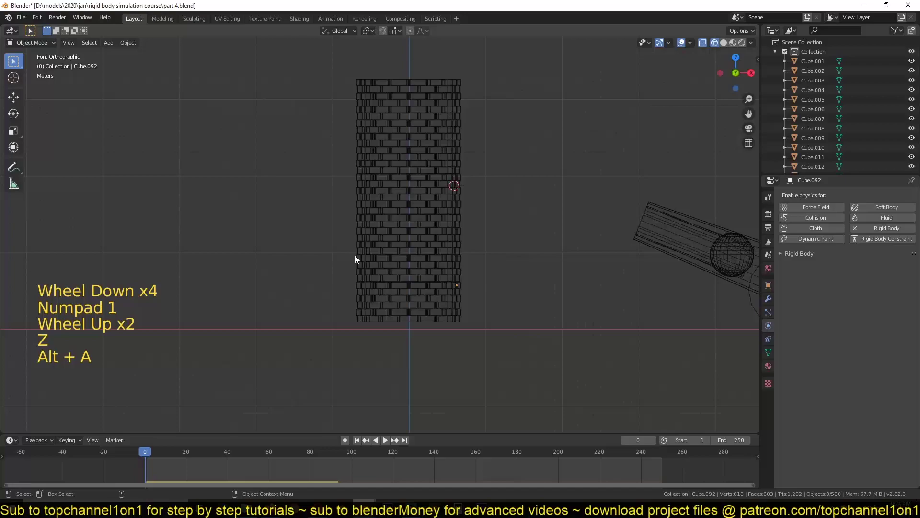
key(b)
drag(344, 83, 493, 320)
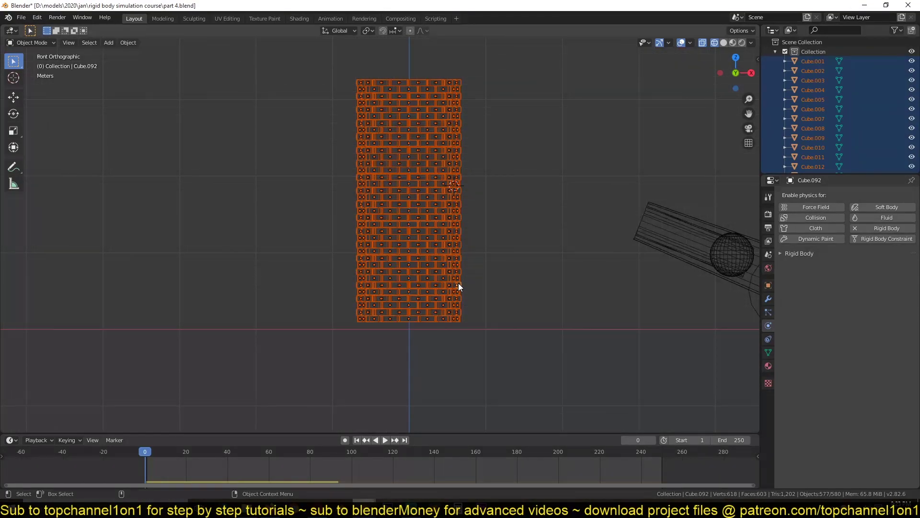
- Open the Rigid Body operations for the selected tower bricks
click(127, 44)
mouse_move(162, 267)
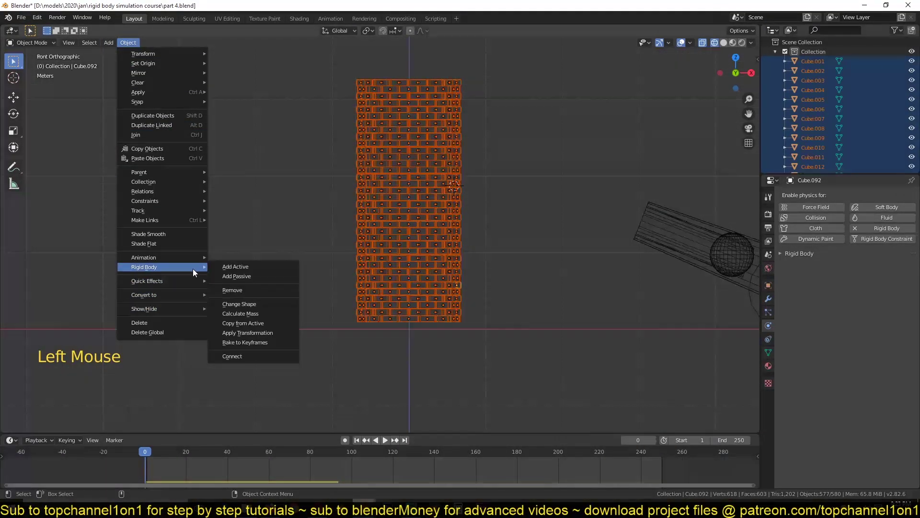